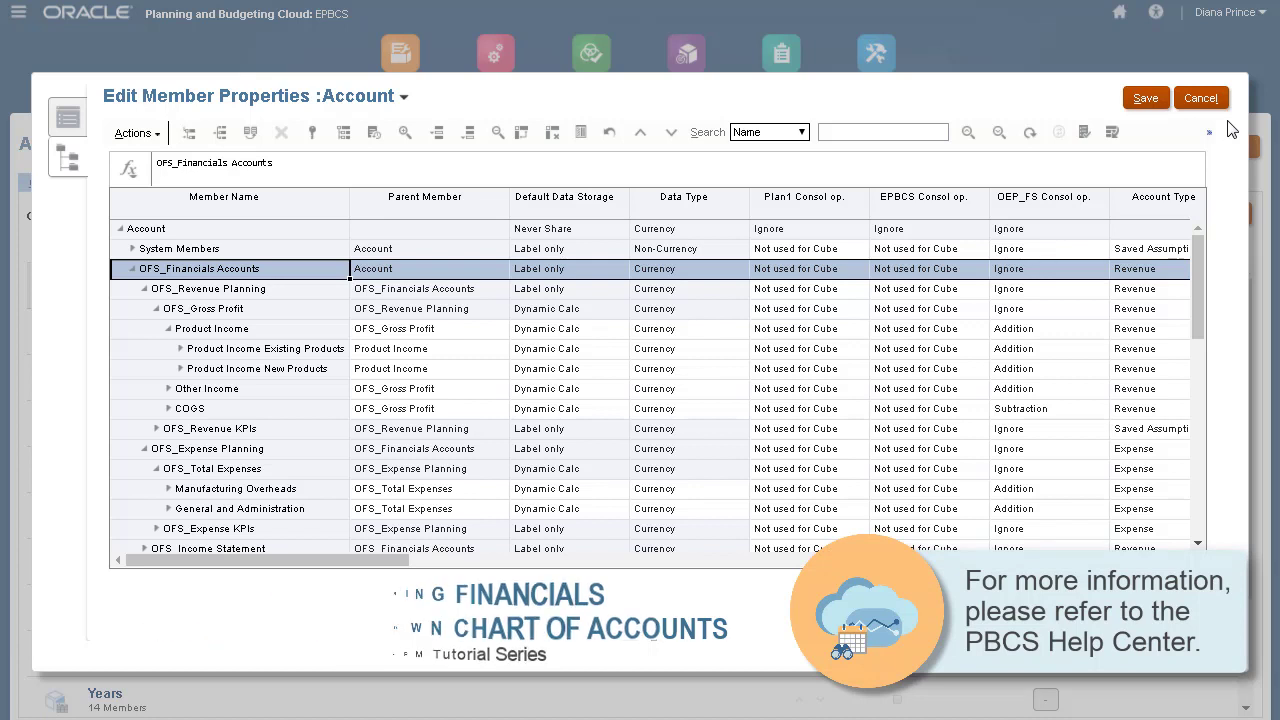
- Switch the Configure page to Financials and open its Enable Features list
{"action": "left_click", "coordinate": [1203, 99]}
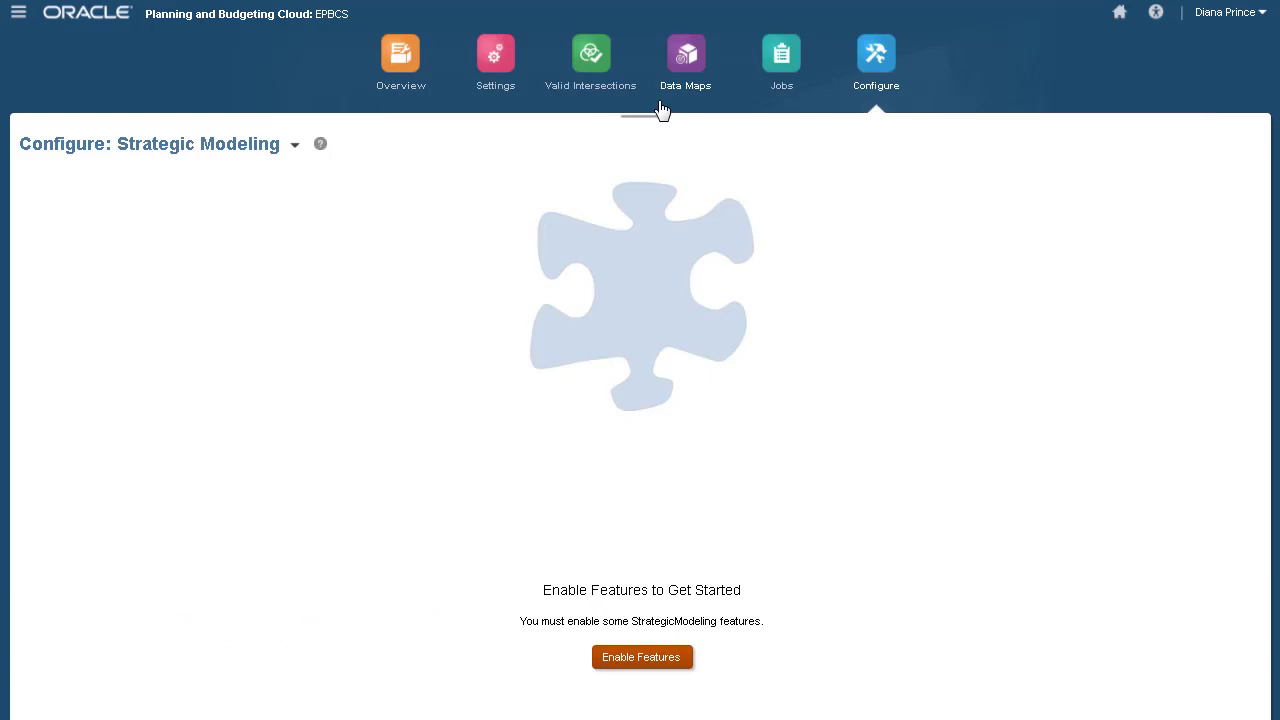
{"action": "left_click", "coordinate": [295, 144]}
{"action": "left_click", "coordinate": [340, 186]}
{"action": "left_click", "coordinate": [962, 198]}
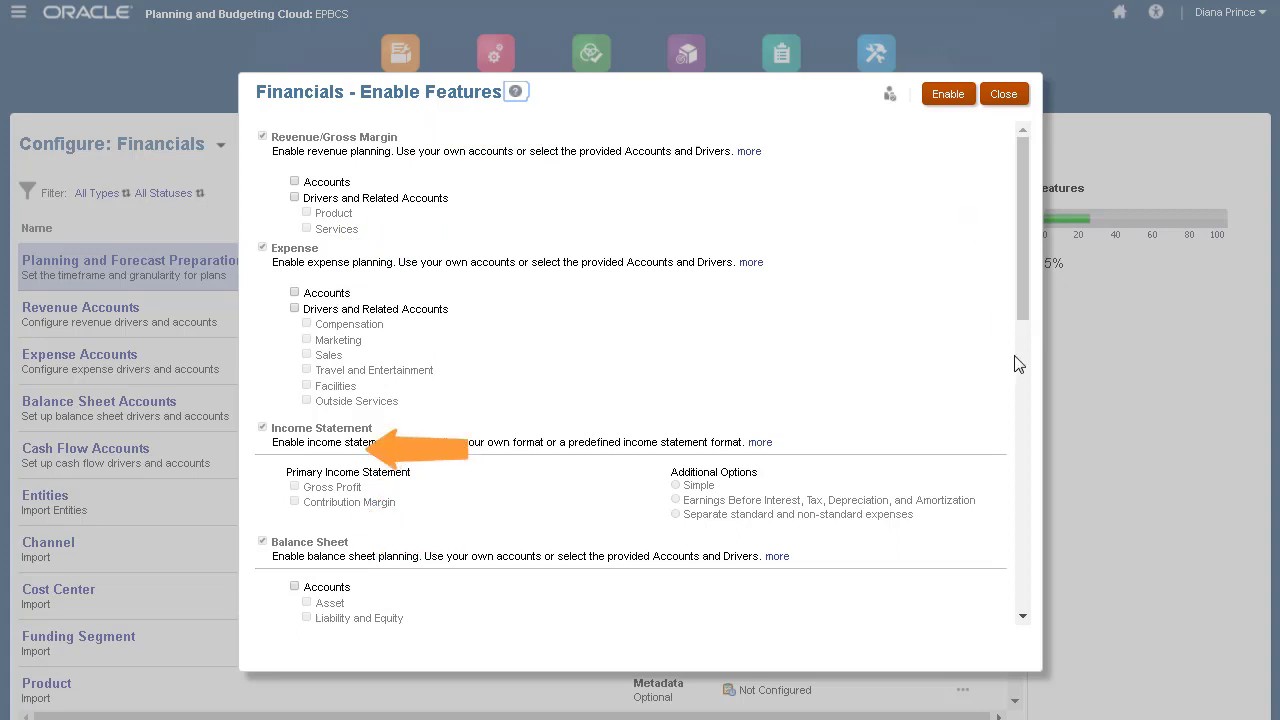
- Inspect the Product dimension's Map/Rename settings, then close them without changes
{"action": "left_click", "coordinate": [1021, 400]}
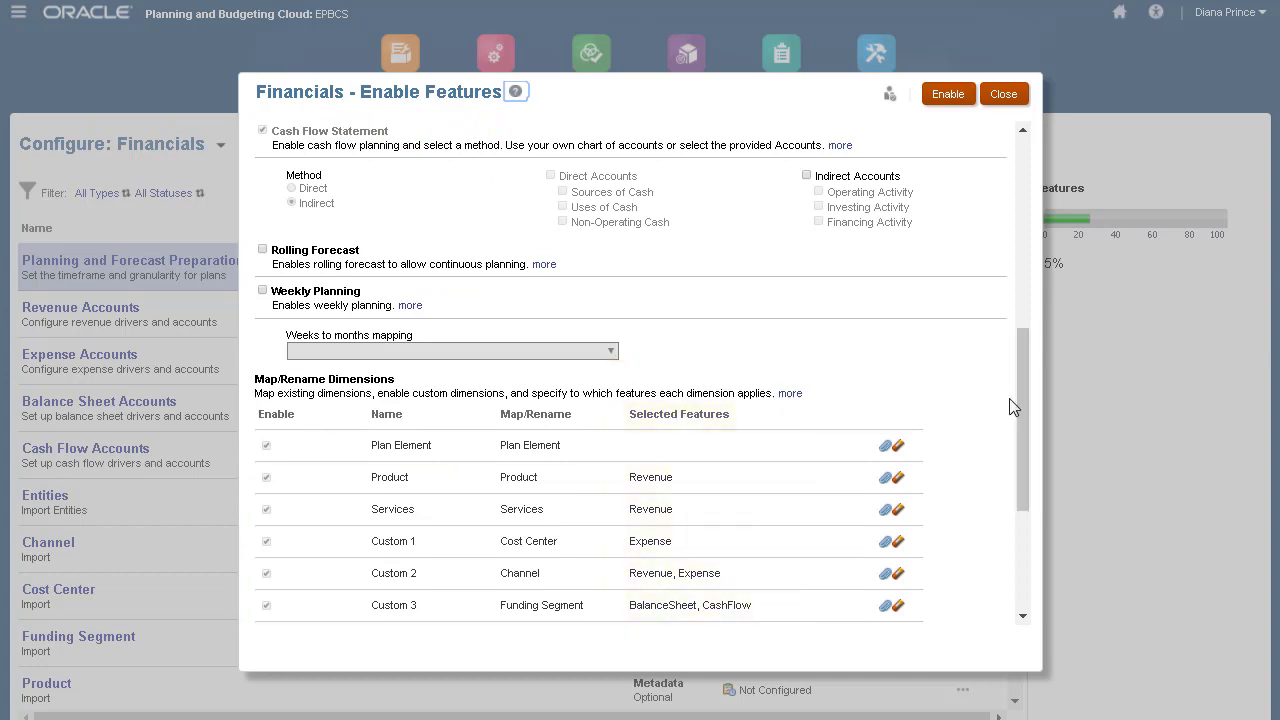
{"action": "left_click", "coordinate": [884, 479]}
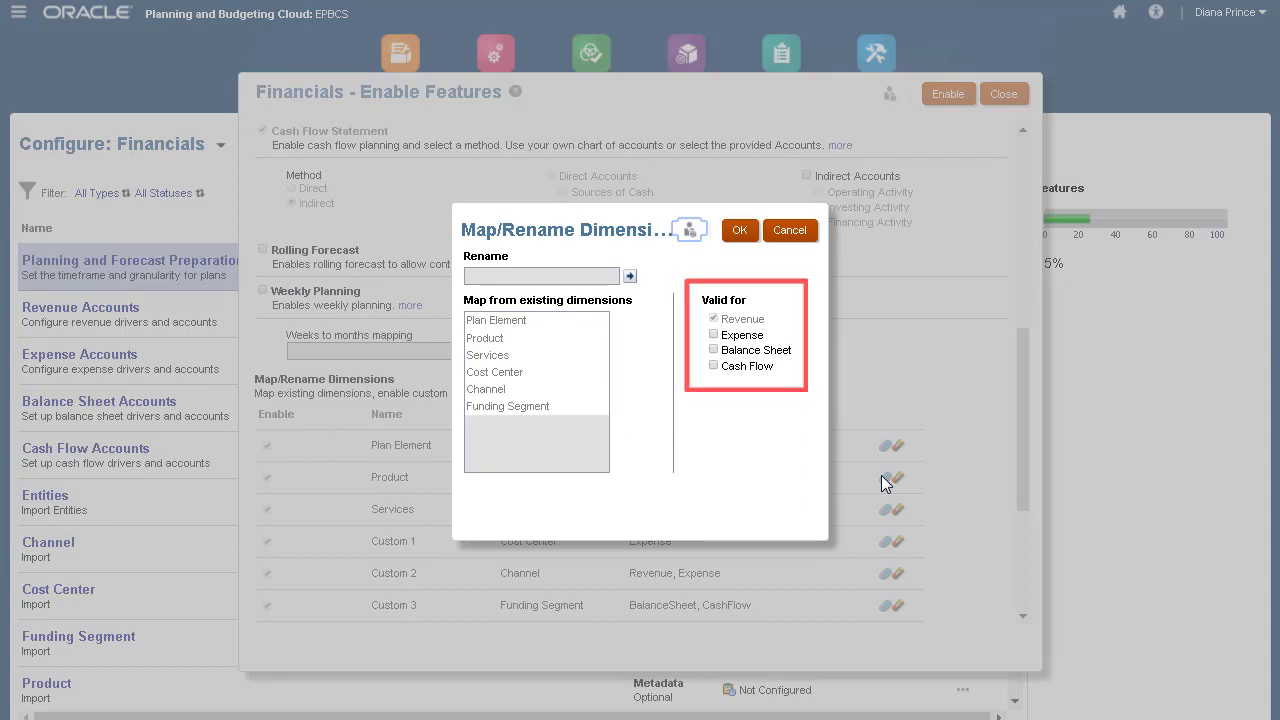
{"action": "left_click", "coordinate": [789, 230]}
{"action": "left_click", "coordinate": [1022, 150]}
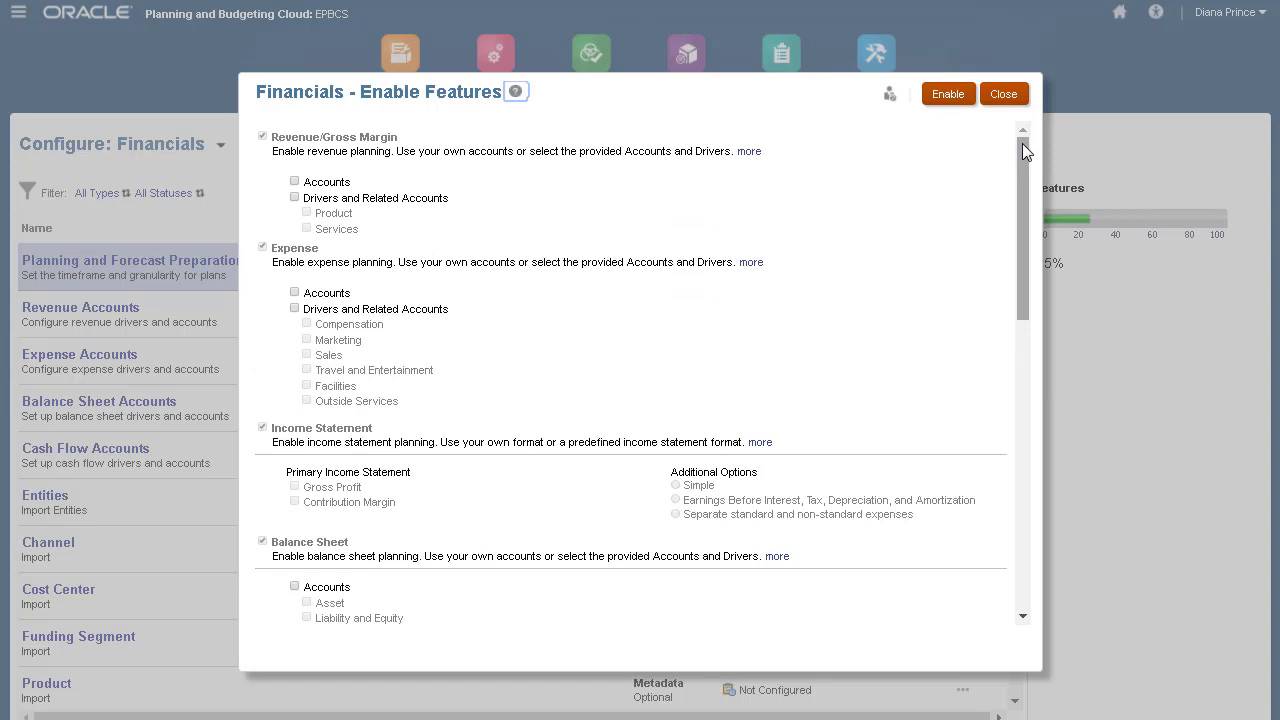
- Select Travel and Entertainment expense drivers, Rolling Forecast and Weekly Planning with 4-4-5 mapping
{"action": "left_click", "coordinate": [295, 309]}
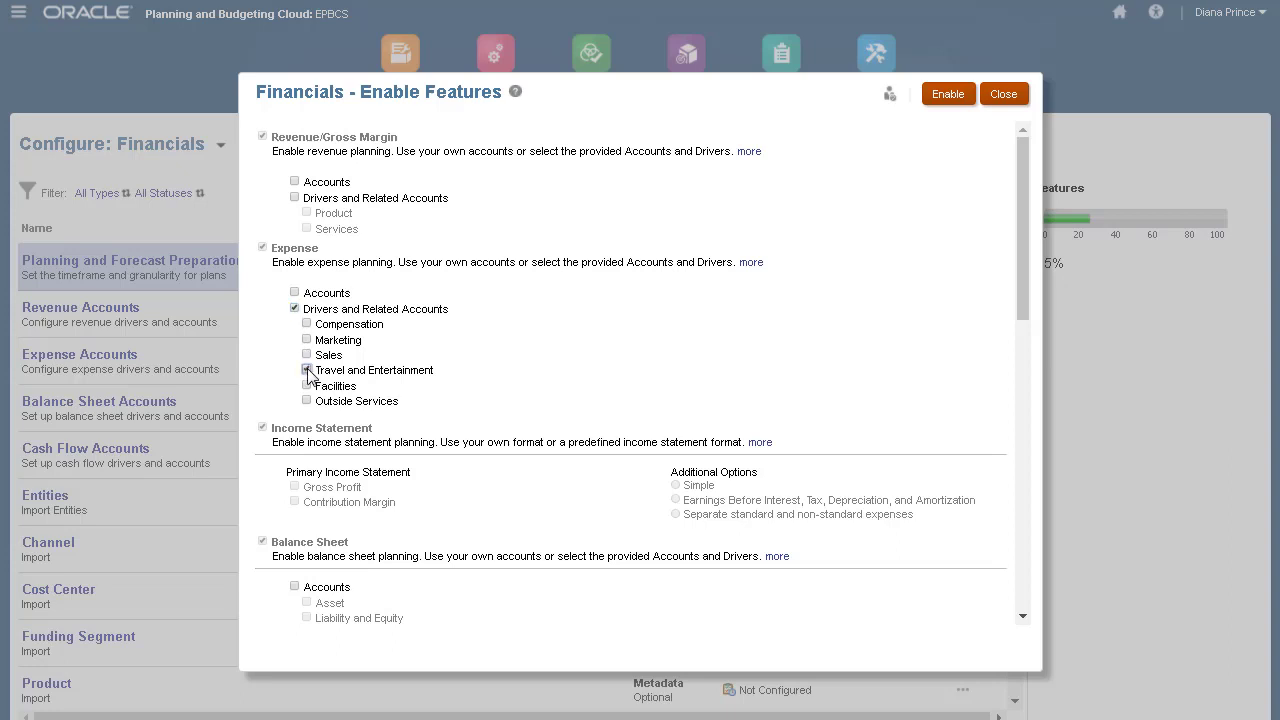
{"action": "scroll", "coordinate": [1022, 598], "scroll_direction": "down", "scroll_amount": 5}
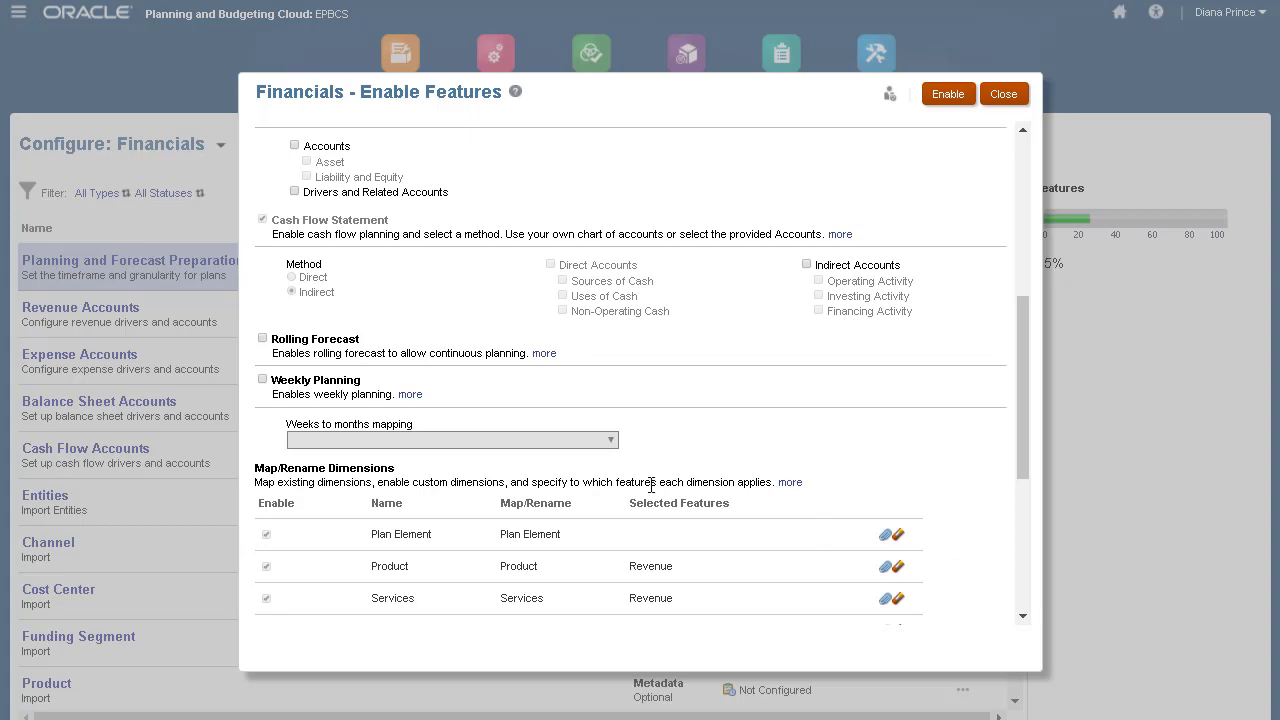
{"action": "left_click", "coordinate": [263, 339]}
{"action": "left_click", "coordinate": [263, 380]}
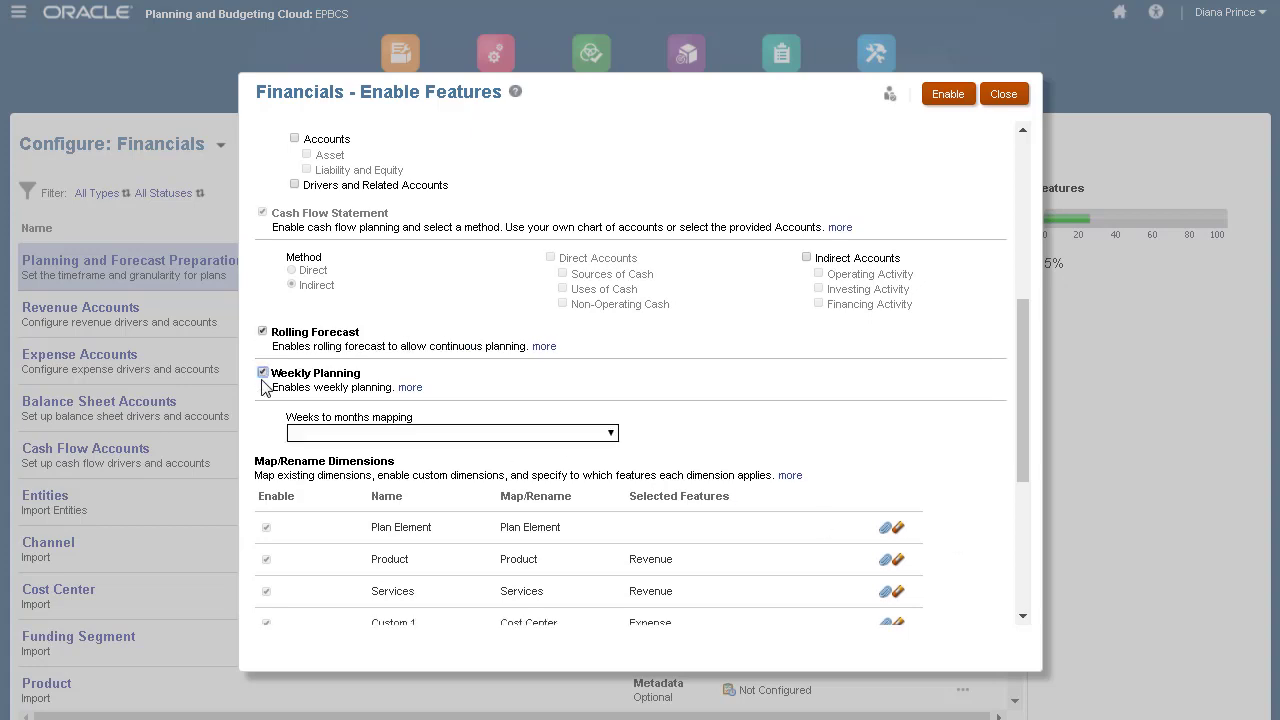
{"action": "left_click", "coordinate": [600, 433]}
{"action": "left_click", "coordinate": [606, 459]}
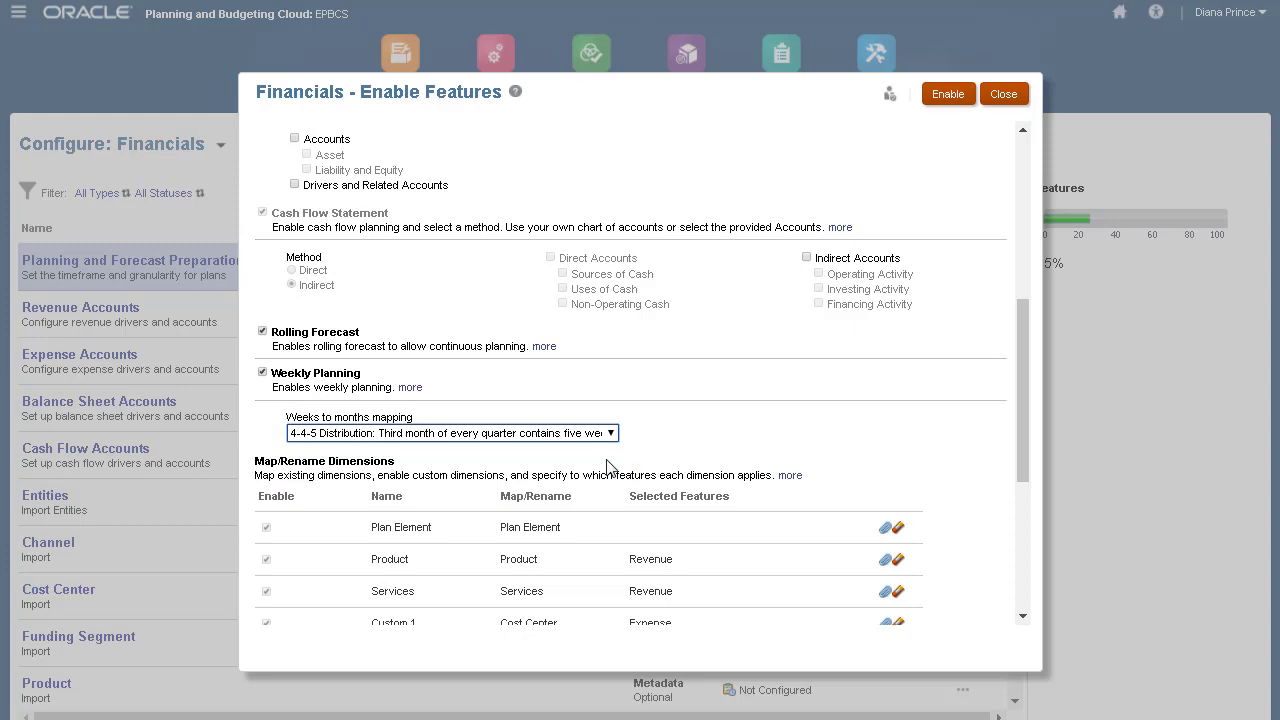
- Enable the selected Financials features, confirm the messages, and return to the application overview
{"action": "scroll", "coordinate": [1026, 200], "scroll_direction": "up", "scroll_amount": 5}
{"action": "left_click", "coordinate": [946, 96]}
{"action": "left_click", "coordinate": [771, 418]}
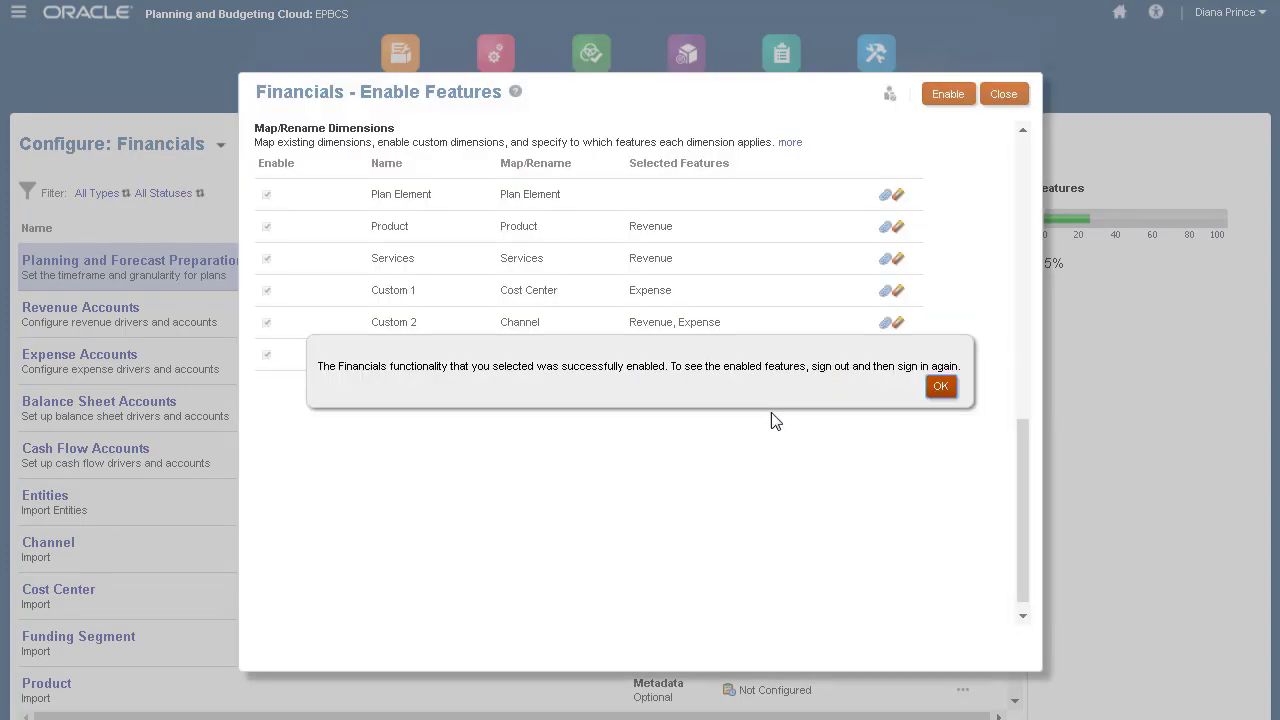
{"action": "left_click", "coordinate": [938, 390]}
{"action": "left_click", "coordinate": [1228, 12]}
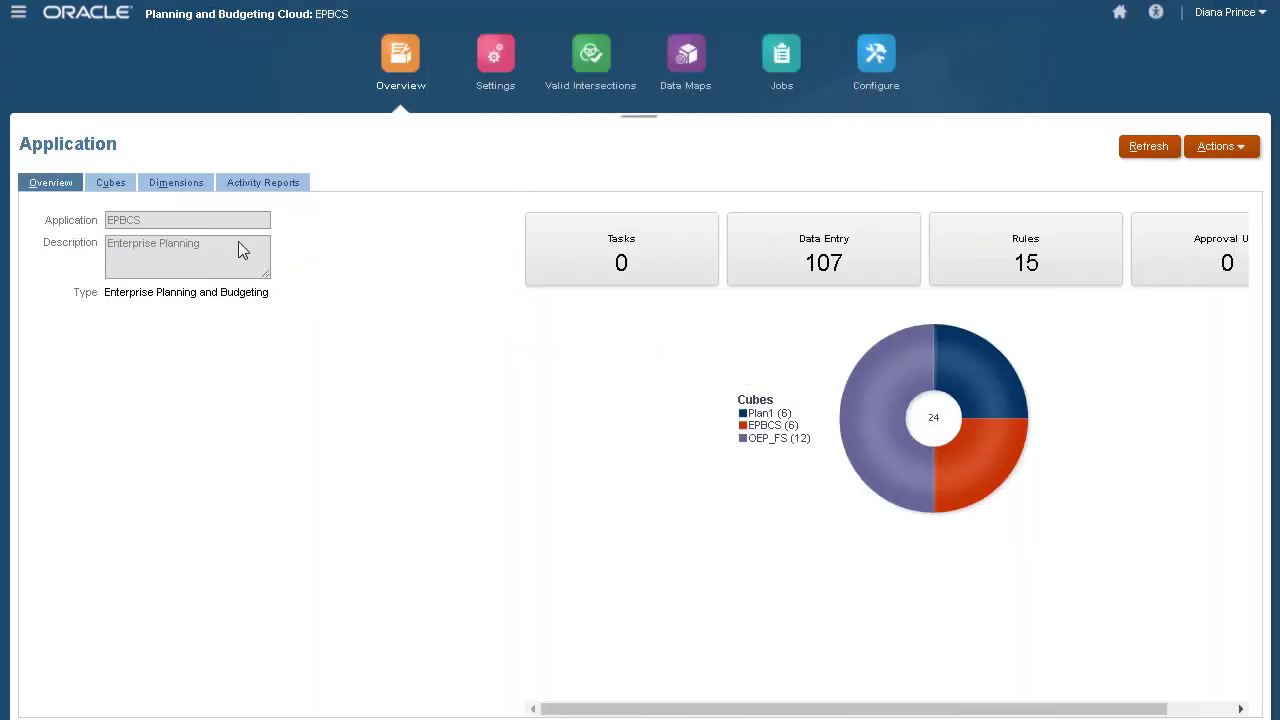
- Expand Expense Drivers for Forms in Account members to view Trips, Hotel Per Night and related drivers
{"action": "left_click", "coordinate": [185, 186]}
{"action": "left_click", "coordinate": [142, 273]}
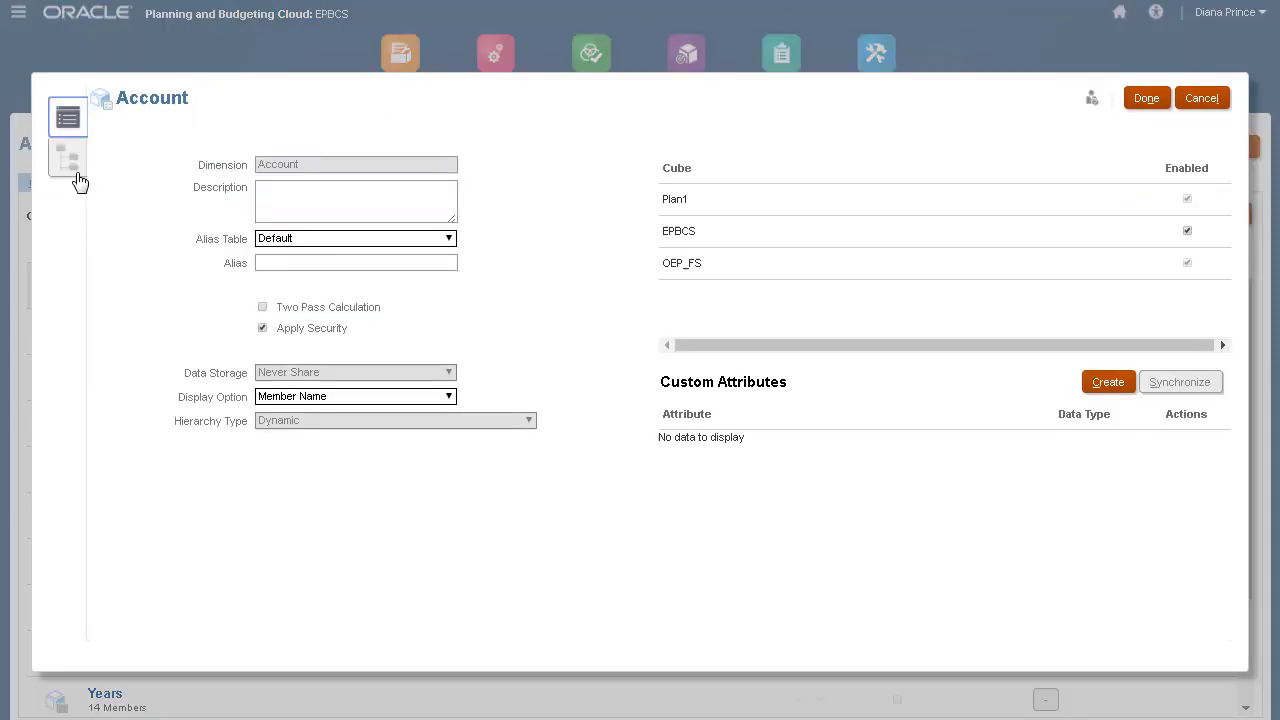
{"action": "left_click", "coordinate": [77, 178]}
{"action": "left_click", "coordinate": [132, 268]}
{"action": "left_click", "coordinate": [183, 488]}
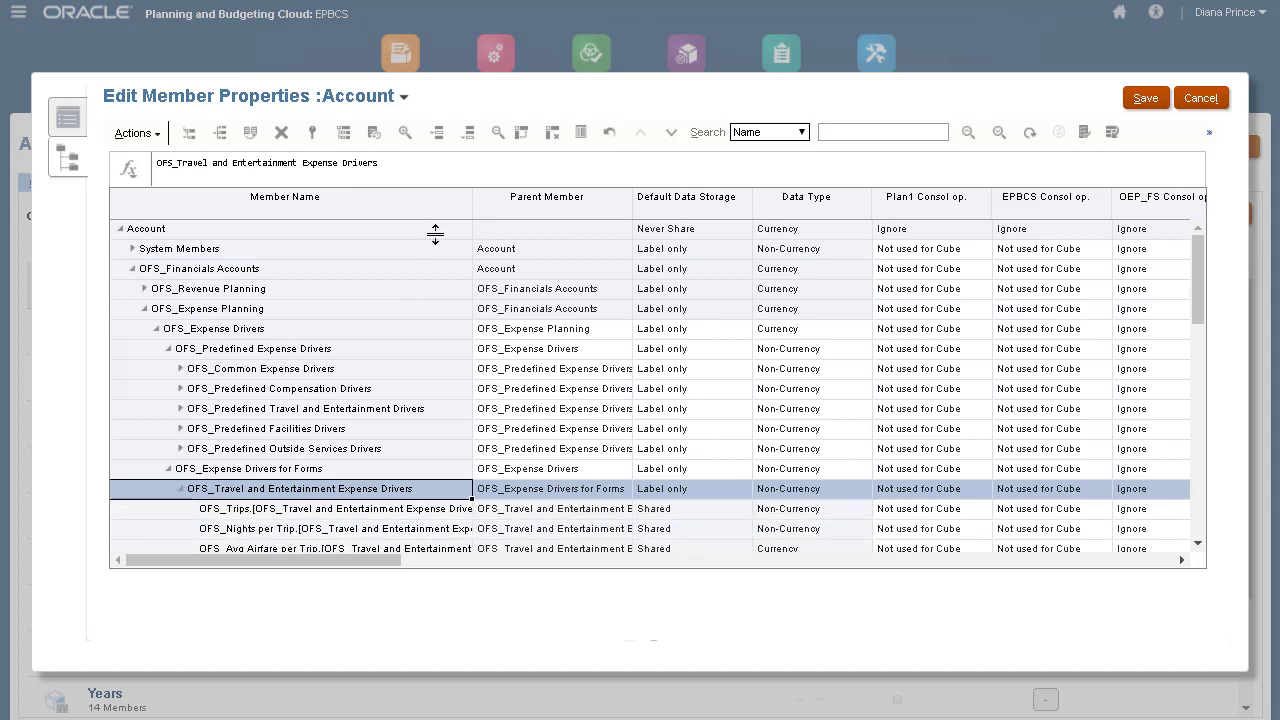
{"action": "left_click_drag", "start_coordinate": [472, 202], "coordinate": [632, 204]}
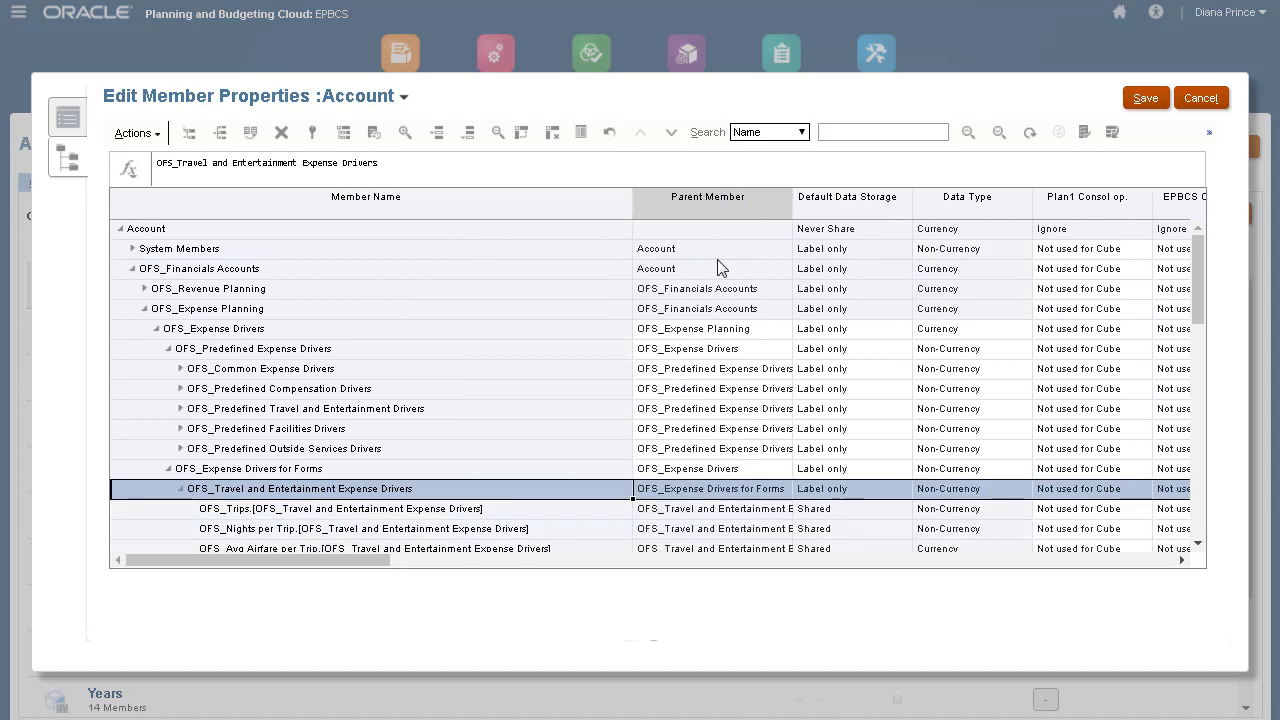
{"action": "left_click", "coordinate": [1198, 548]}
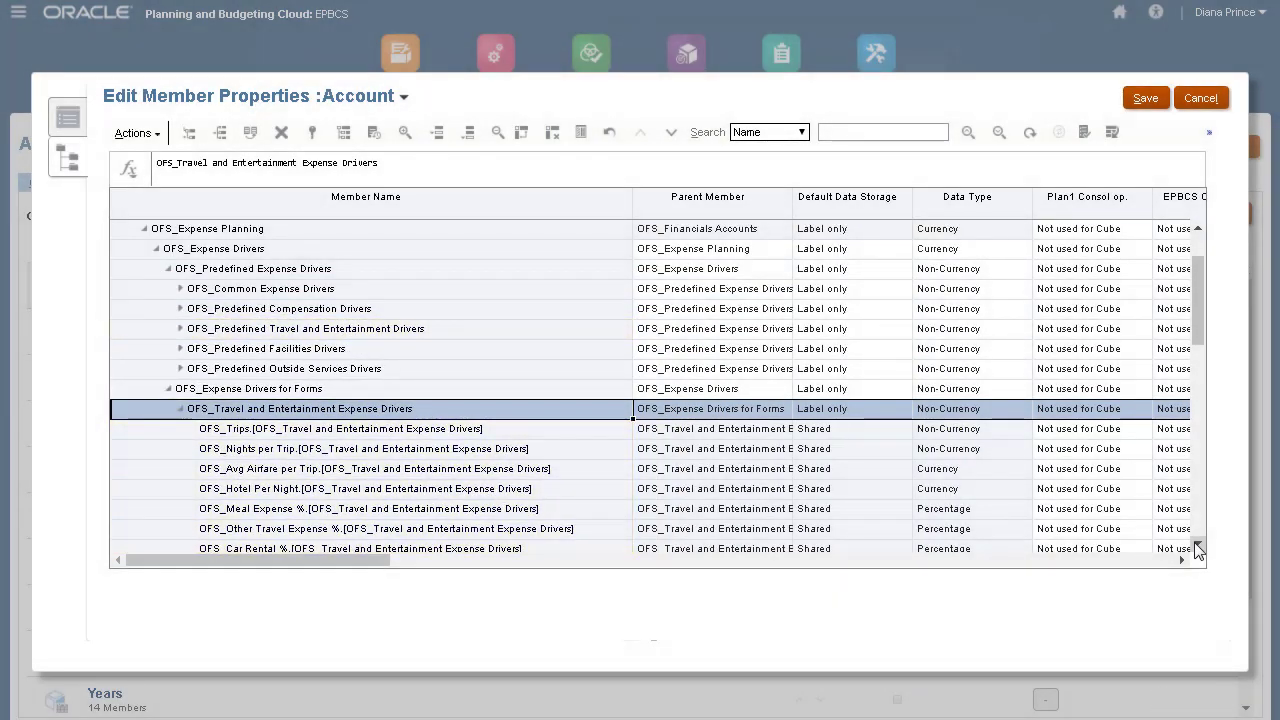
- Set the Expense Drivers user variable to OFS_Travel and Entertainment Expense Drivers and save
{"action": "left_click", "coordinate": [1200, 97]}
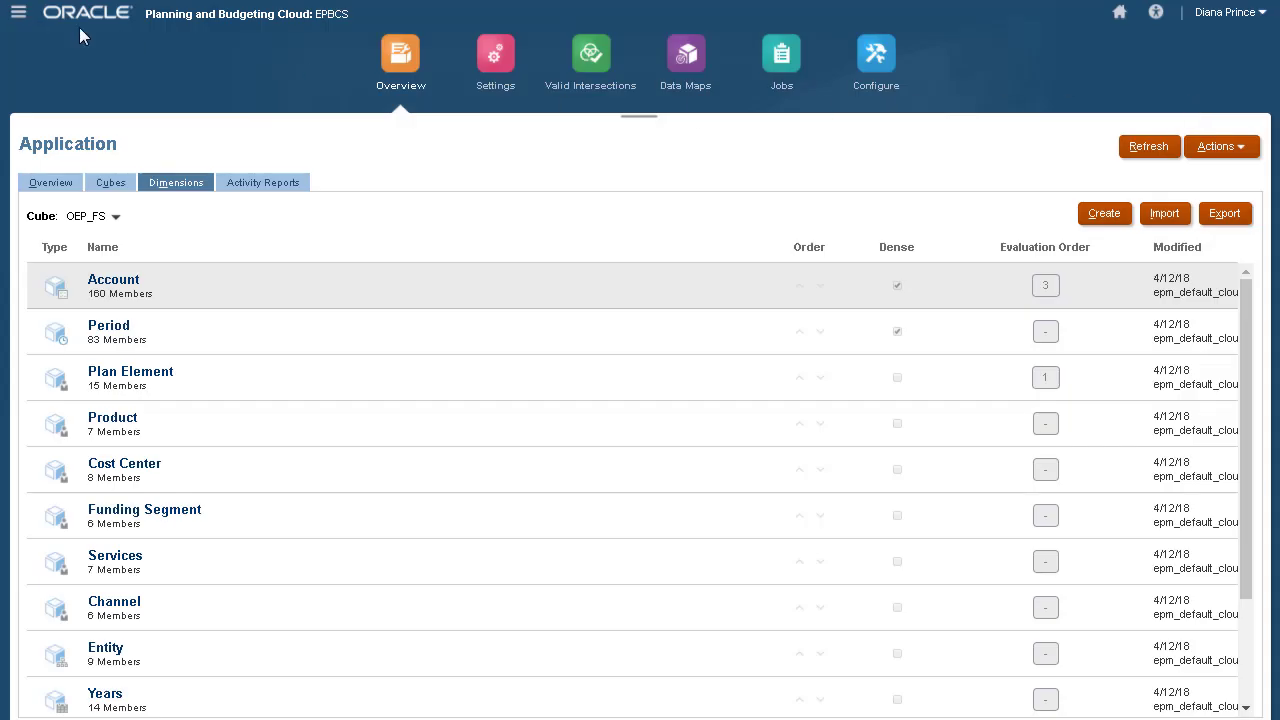
{"action": "left_click", "coordinate": [18, 12]}
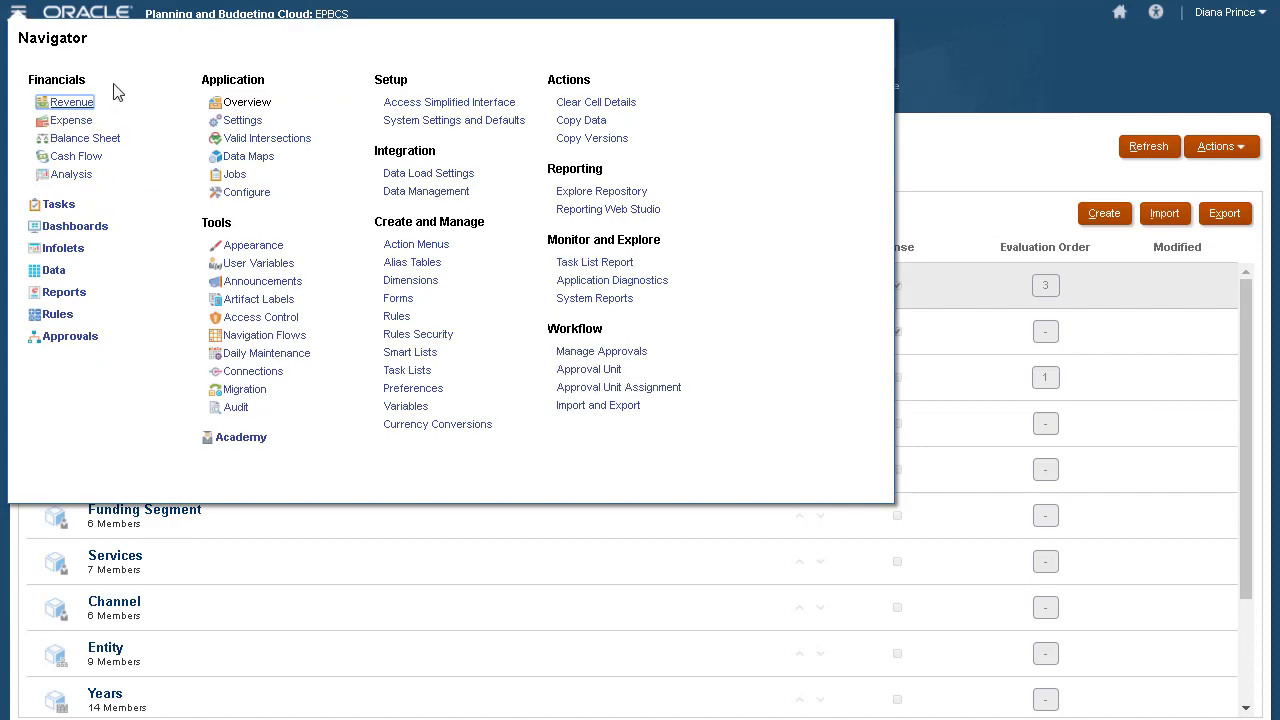
{"action": "left_click", "coordinate": [258, 263]}
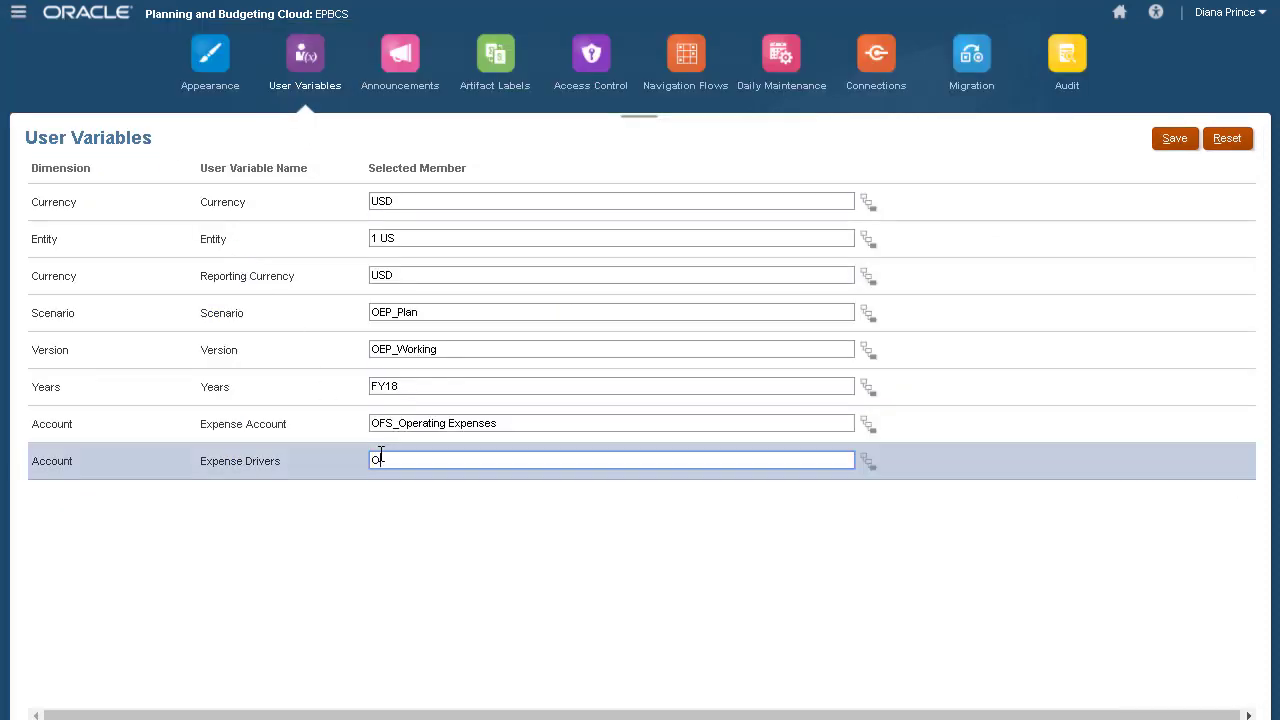
{"action": "type", "text": "FS_"}
{"action": "left_click", "coordinate": [450, 509]}
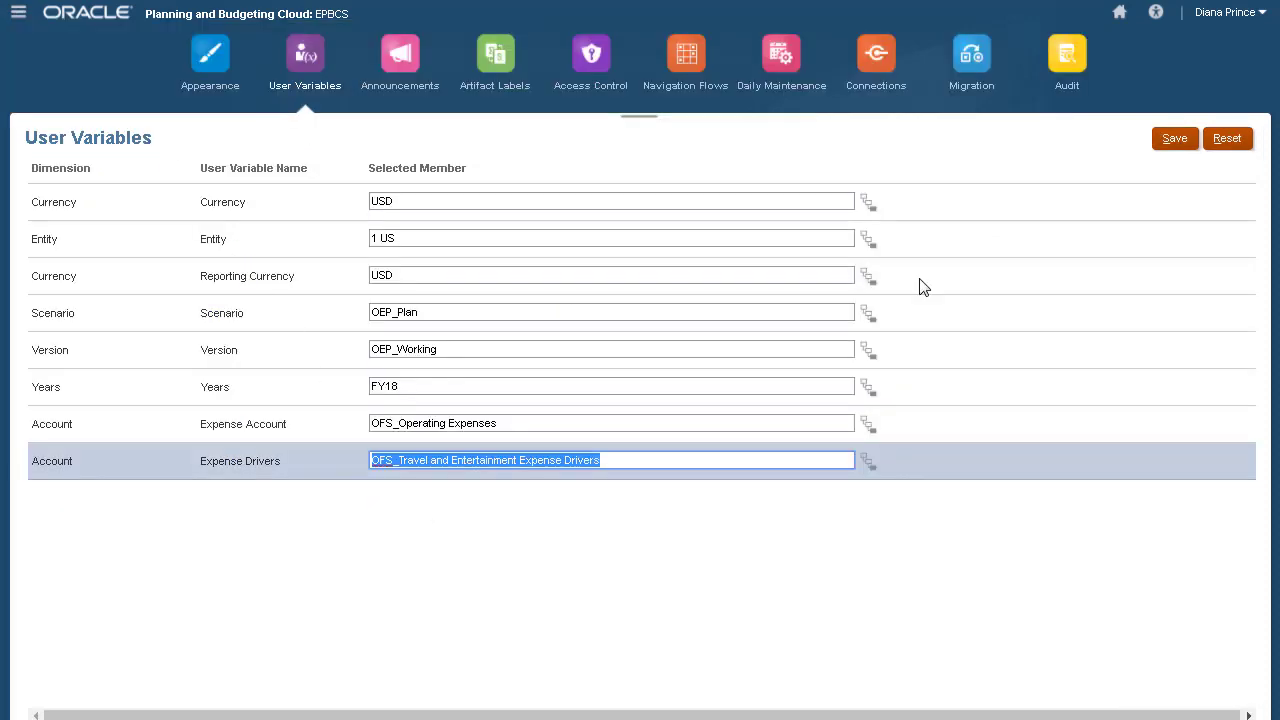
{"action": "left_click", "coordinate": [1174, 138]}
{"action": "left_click", "coordinate": [693, 210]}
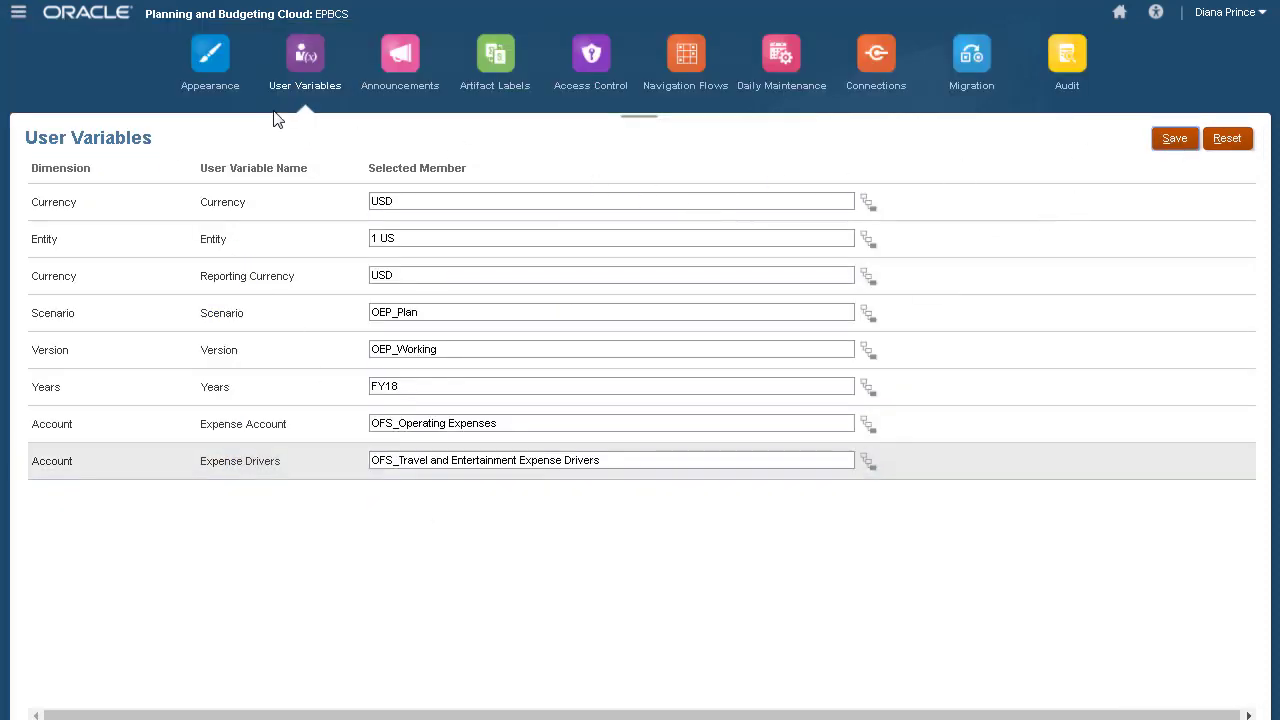
- Import FinStmt Driver Expense Load.csv through the Dimensions Import Data action
{"action": "left_click", "coordinate": [18, 12]}
{"action": "left_click", "coordinate": [240, 107]}
{"action": "left_click", "coordinate": [163, 184]}
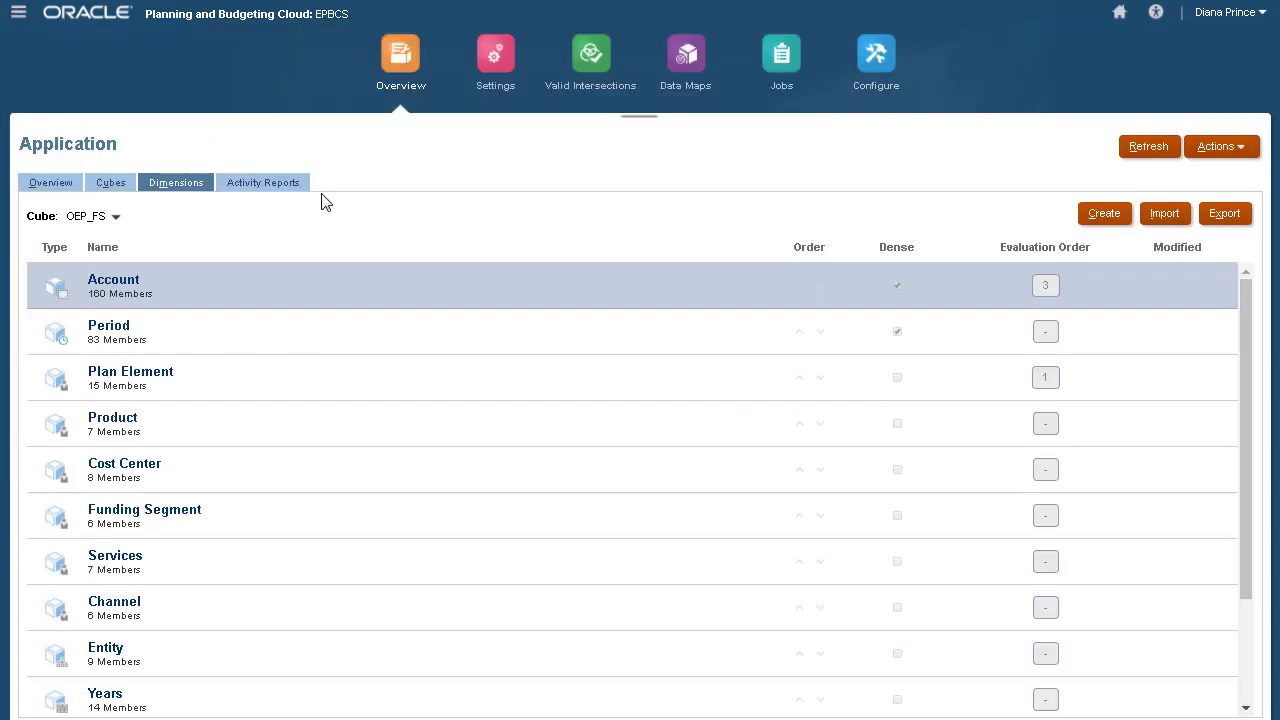
{"action": "left_click", "coordinate": [1207, 153]}
{"action": "left_click", "coordinate": [1178, 176]}
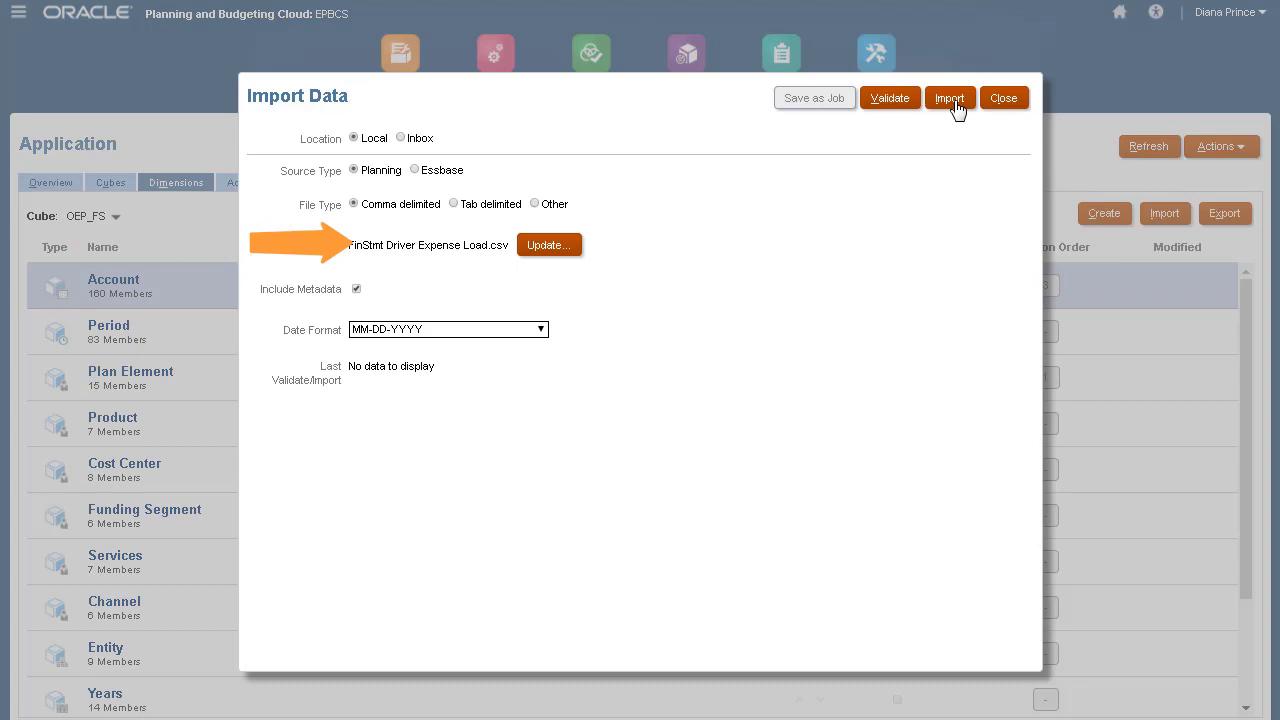
{"action": "left_click", "coordinate": [953, 106]}
{"action": "left_click", "coordinate": [740, 205]}
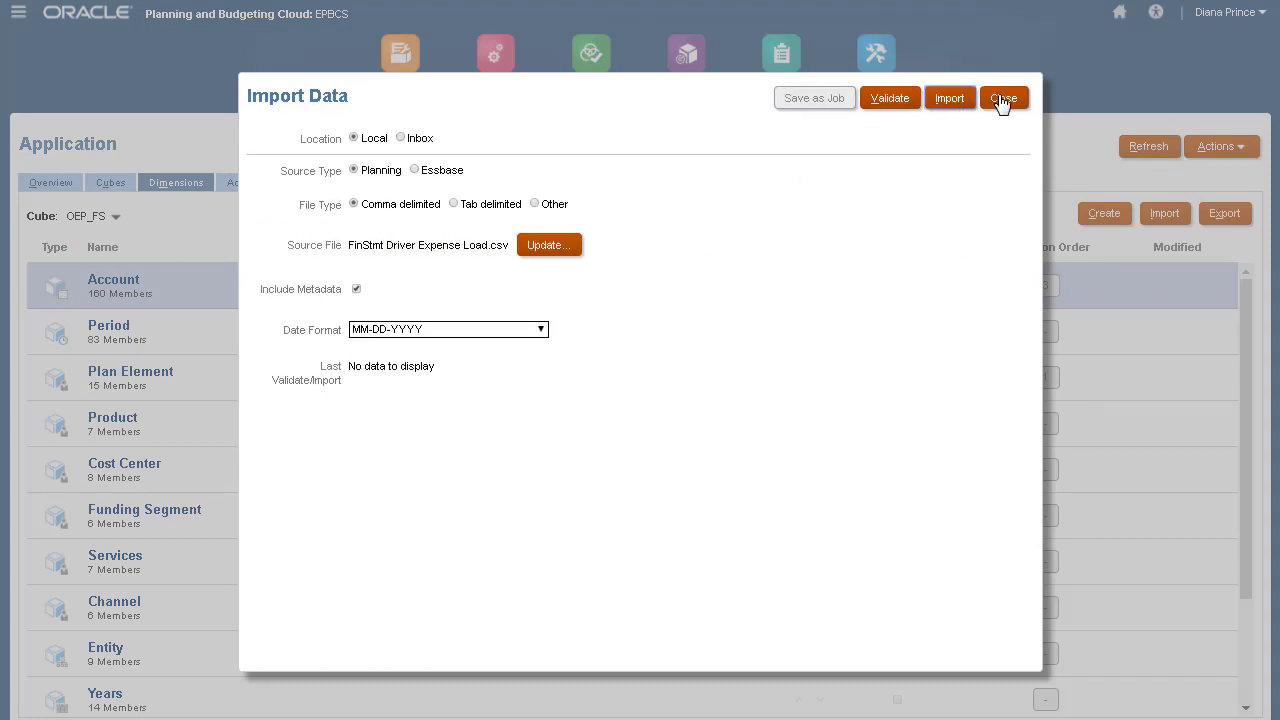
{"action": "left_click", "coordinate": [1003, 98]}
{"action": "left_click", "coordinate": [996, 97]}
- Open the Financials Expense dashboard, break down Travel categories and drill into Operating Expenses sub-accounts
{"action": "left_click", "coordinate": [1122, 14]}
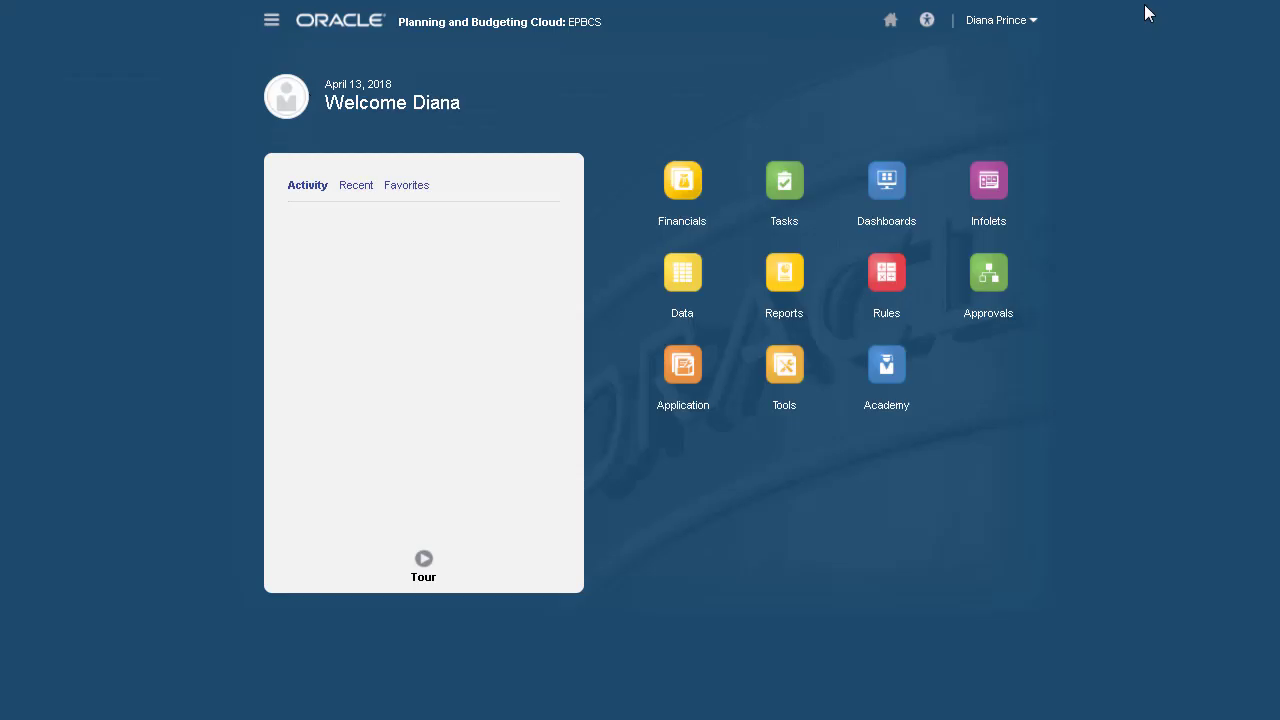
{"action": "left_click", "coordinate": [694, 172]}
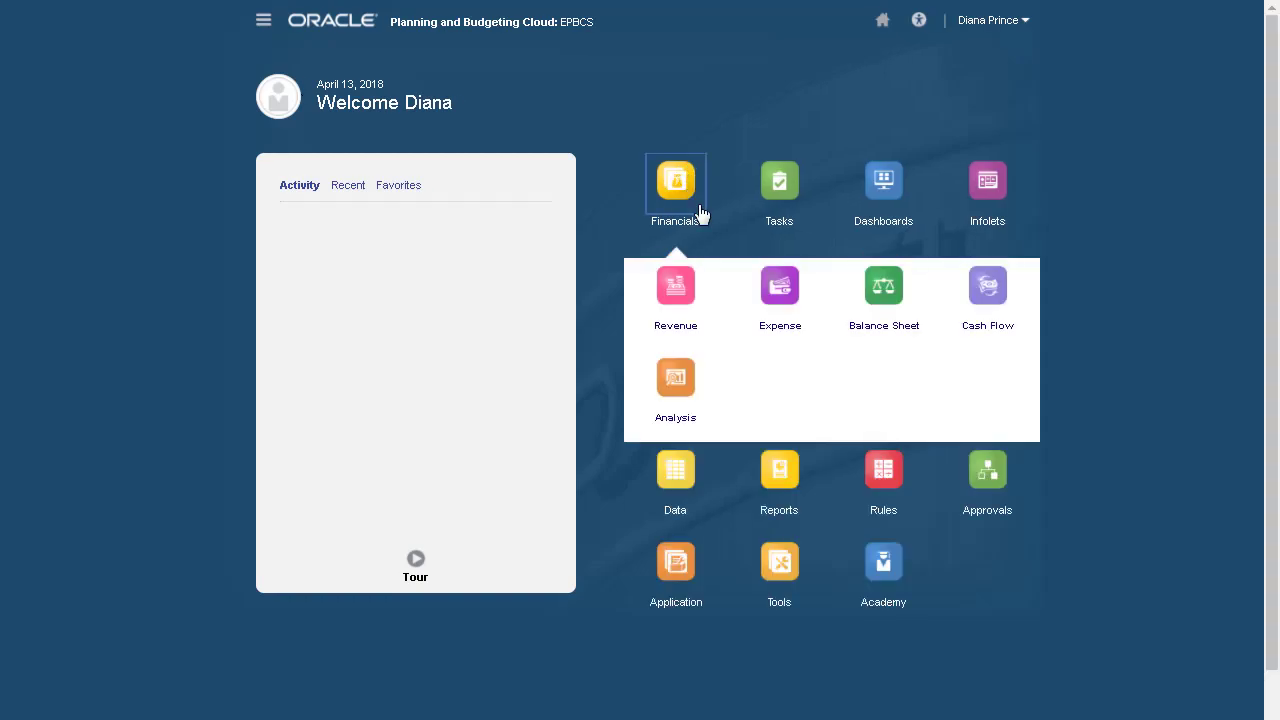
{"action": "left_click", "coordinate": [782, 292]}
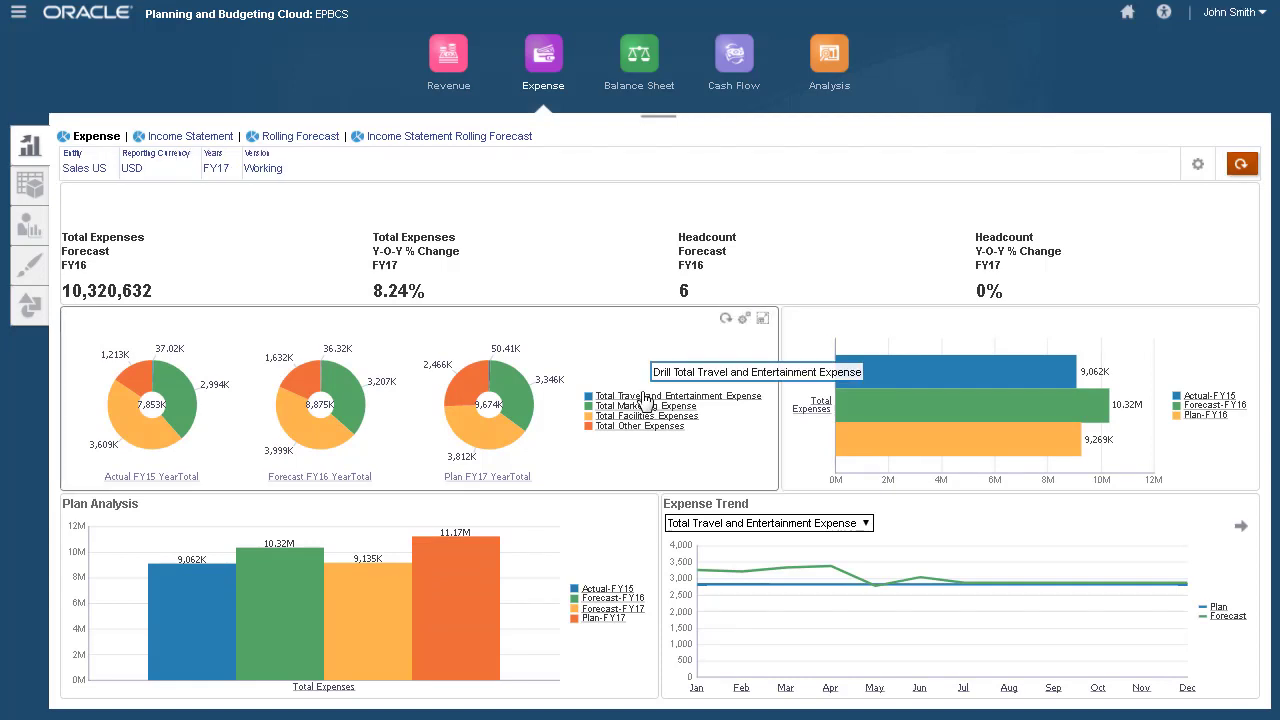
{"action": "left_click", "coordinate": [645, 397]}
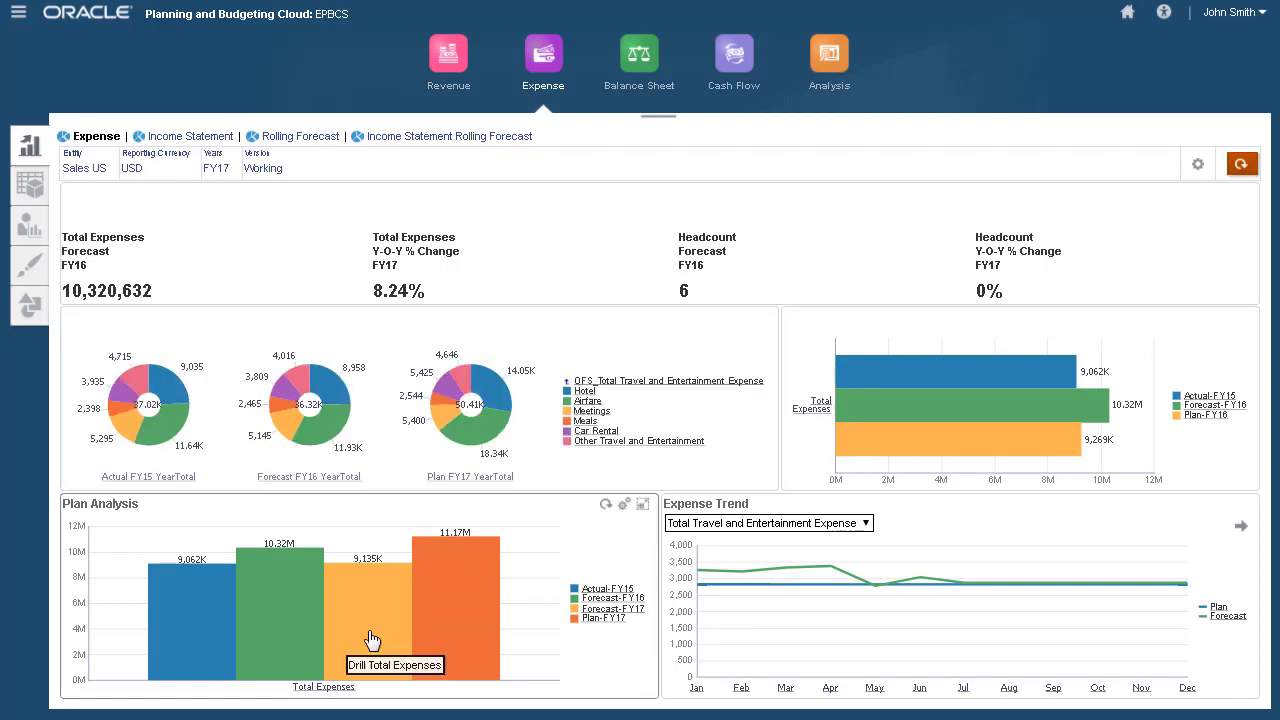
{"action": "left_click", "coordinate": [371, 640]}
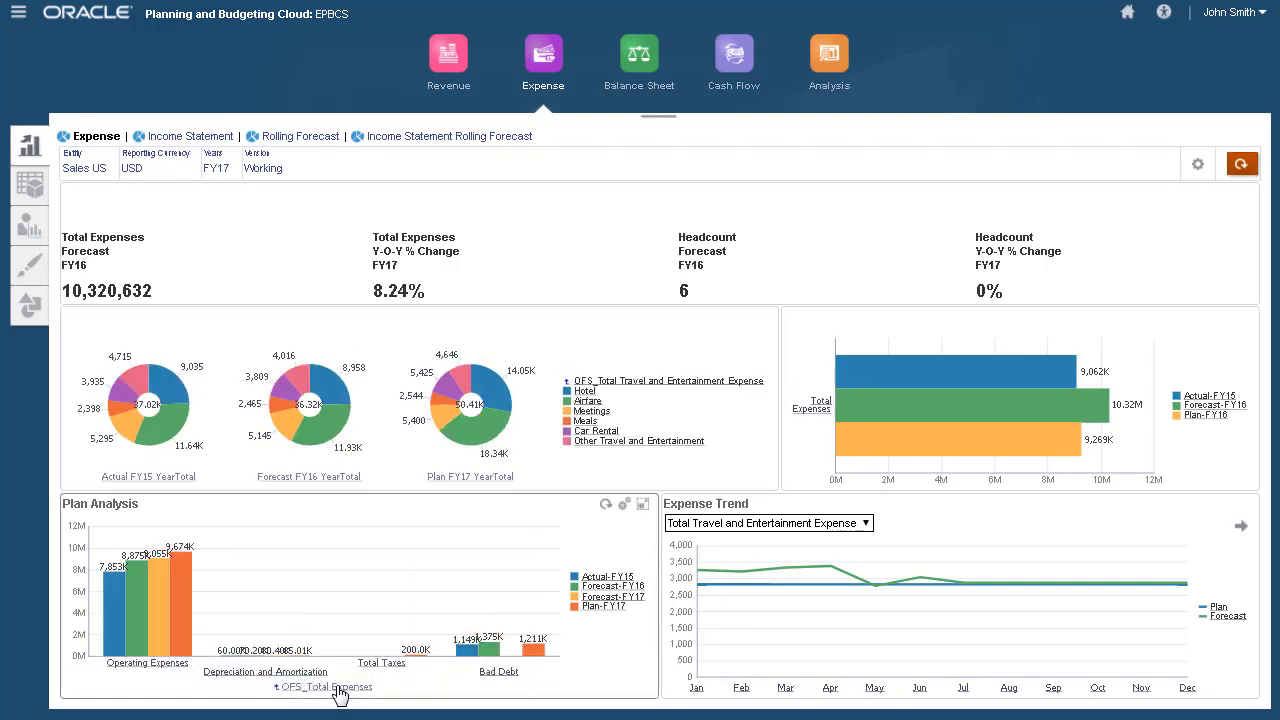
{"action": "left_click", "coordinate": [181, 667]}
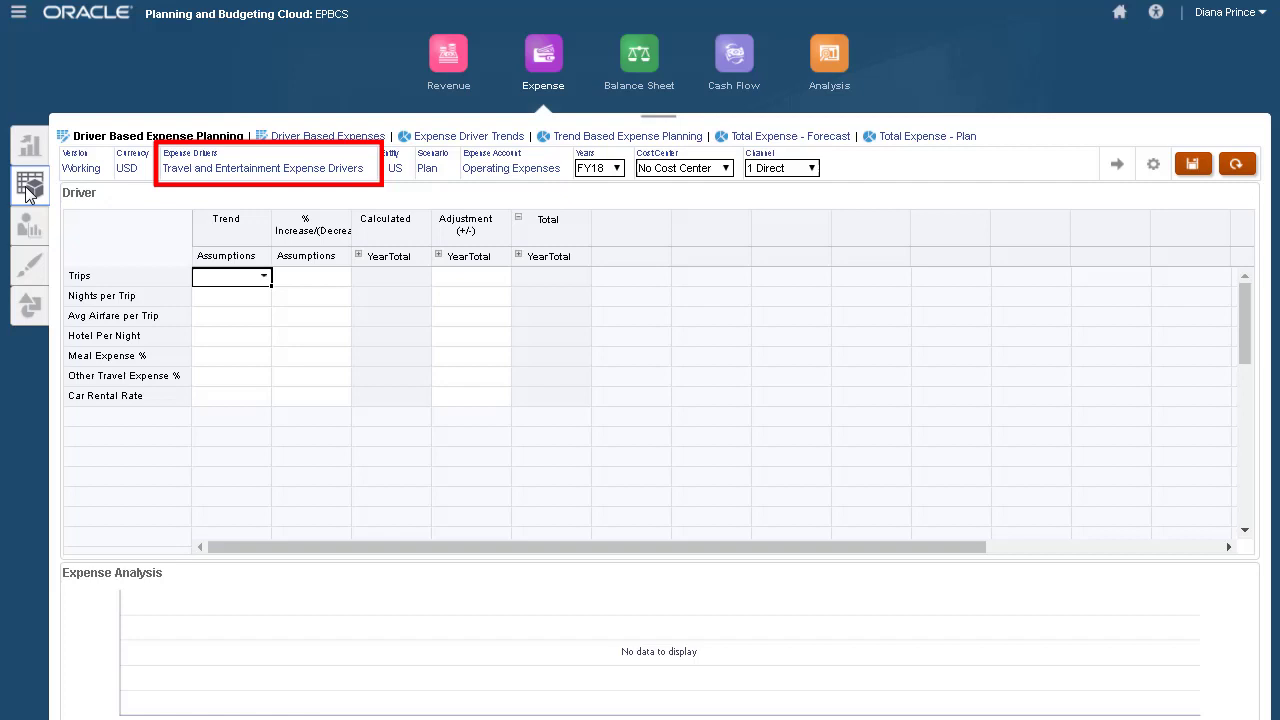
- For cost center 1 Sales, save the Trips drivers and view Driver Based Expenses totalling 1599755
{"action": "left_click", "coordinate": [714, 168]}
{"action": "left_click", "coordinate": [696, 206]}
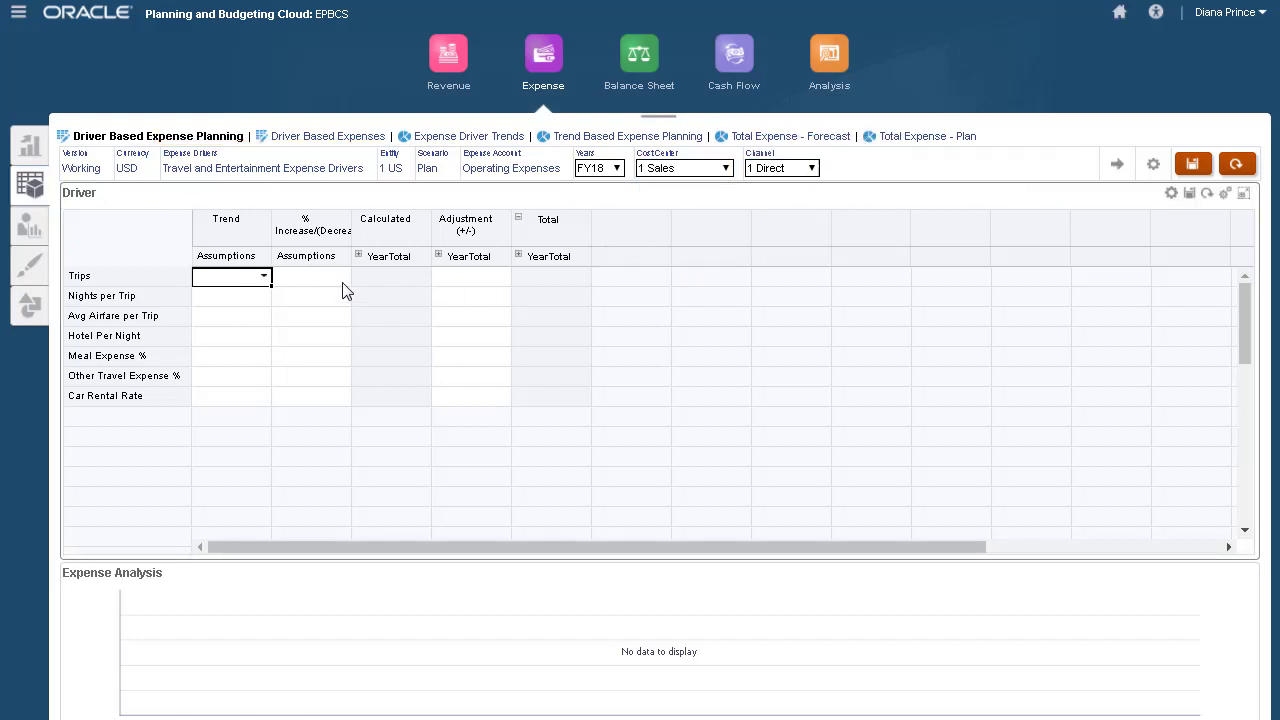
{"action": "left_click", "coordinate": [264, 277]}
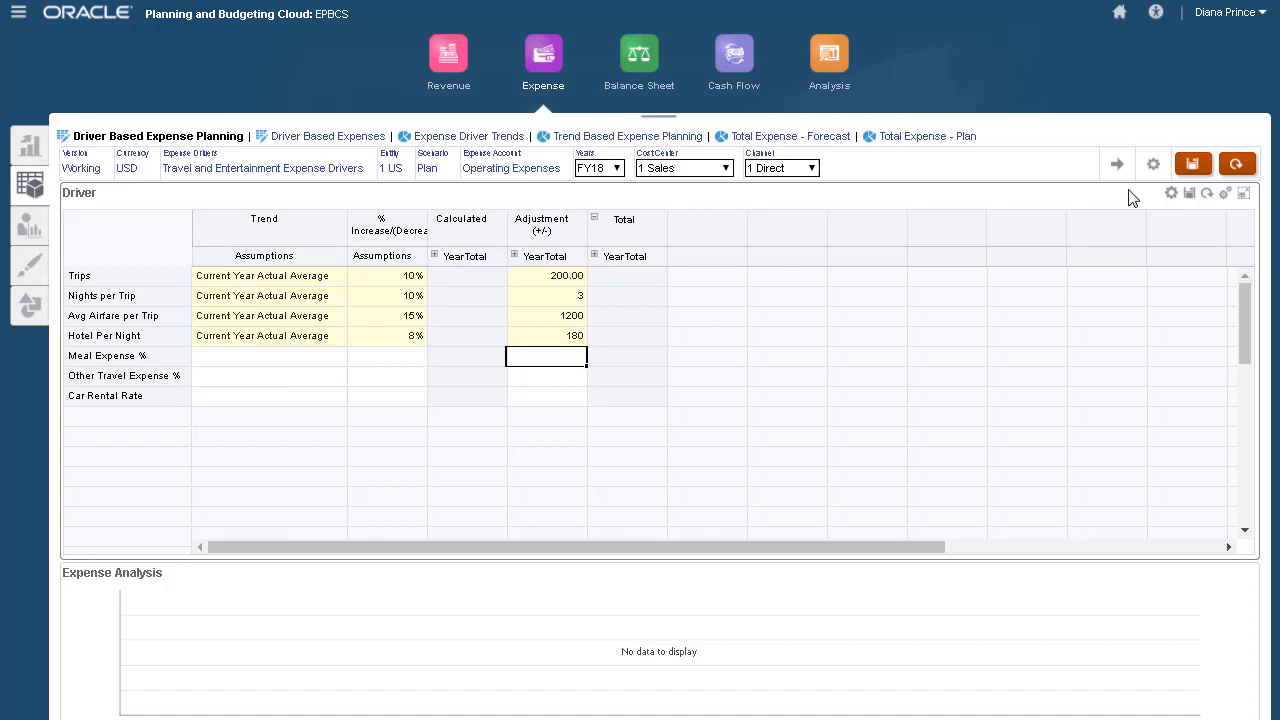
{"action": "left_click", "coordinate": [1189, 193]}
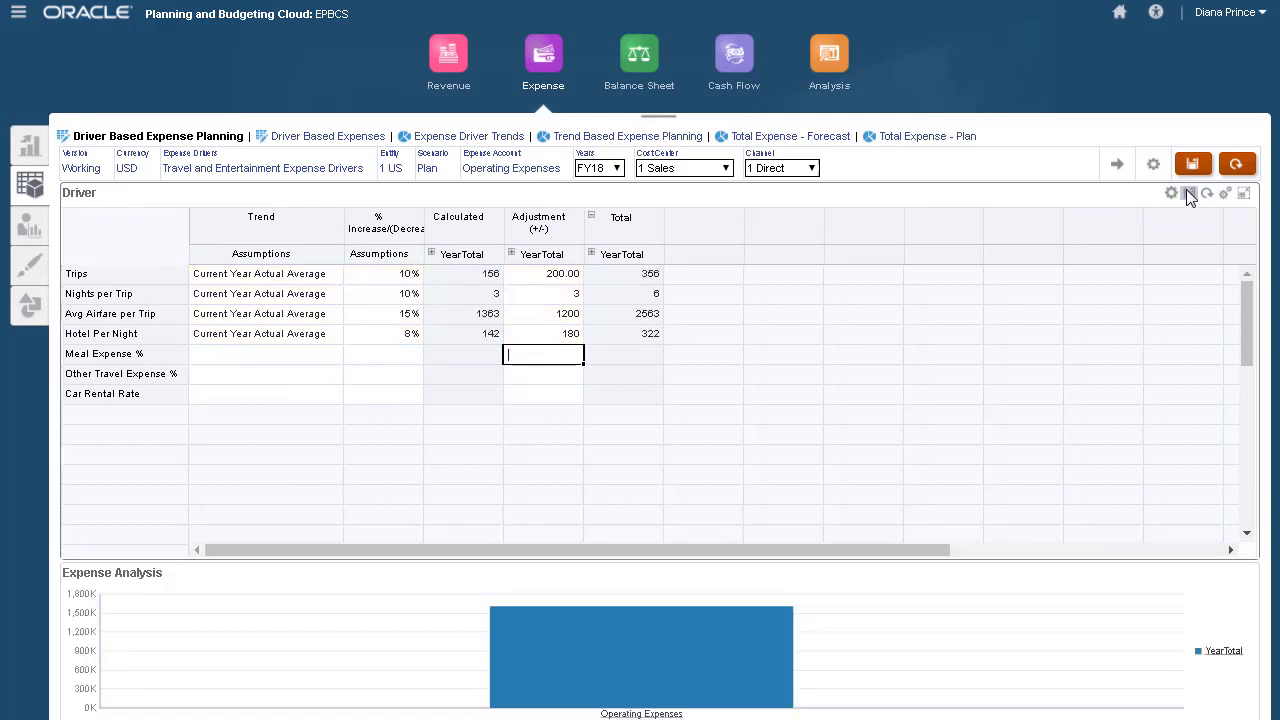
{"action": "left_click", "coordinate": [355, 137]}
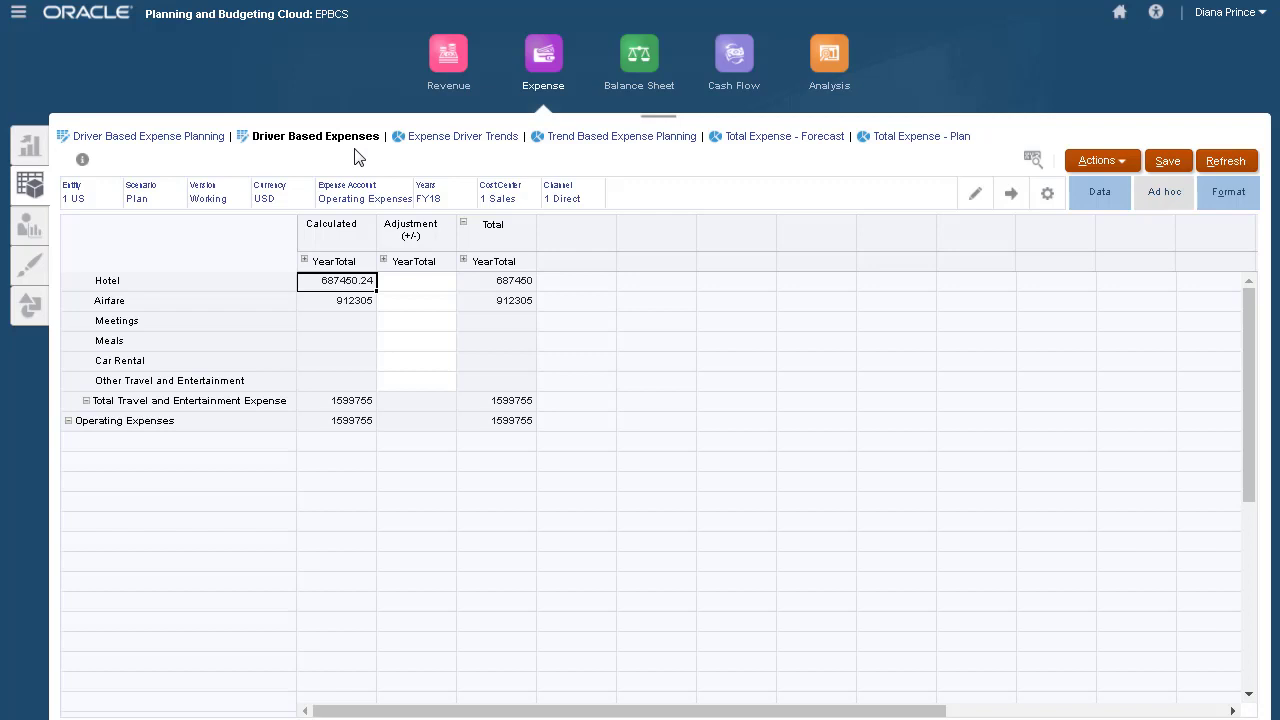
- View the FY17 Expense Driver Trends, then open Trend Based Expense Planning with total expenses 1599755
{"action": "left_click", "coordinate": [482, 139]}
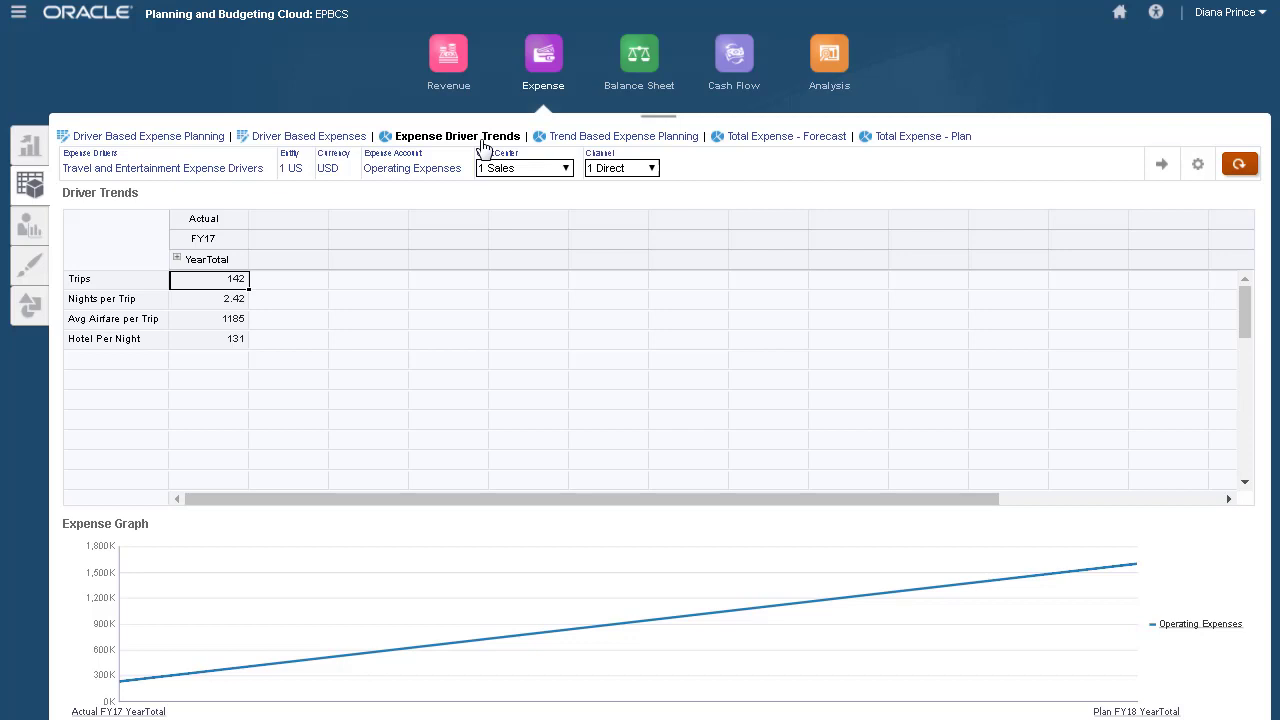
{"action": "left_click", "coordinate": [627, 138]}
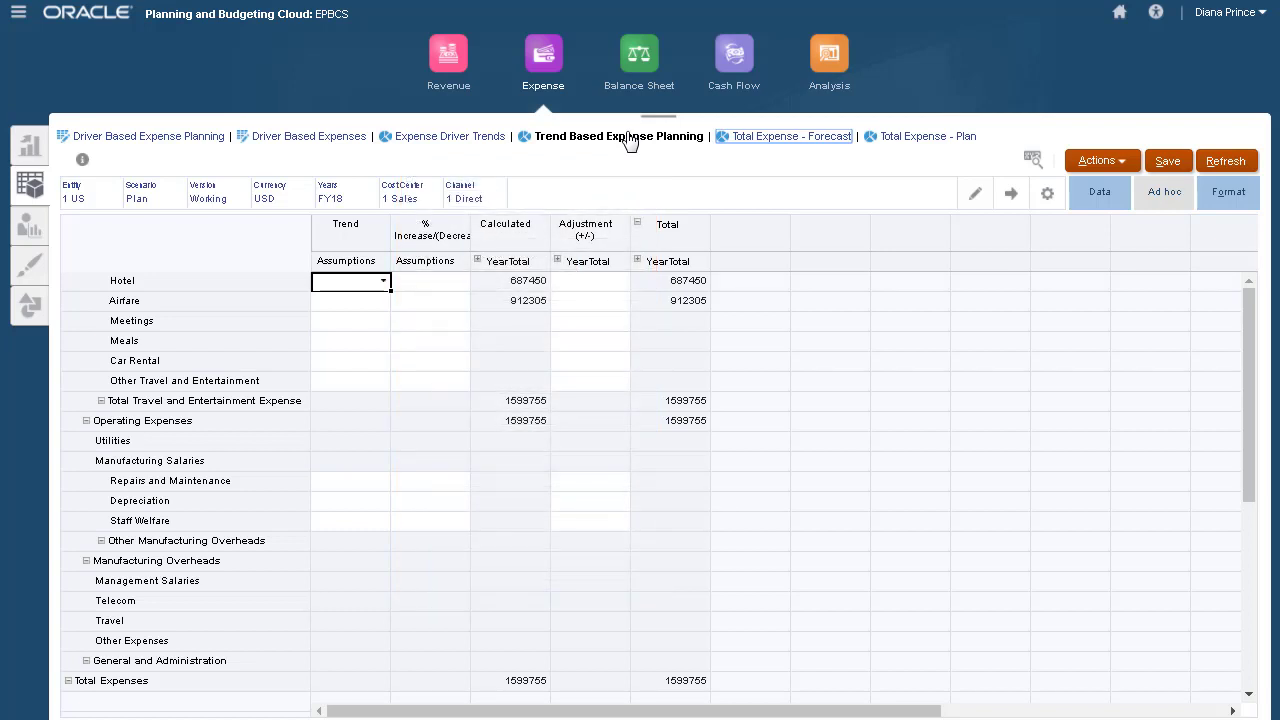
- Enter direct FY18 amounts: Hotel 45000, Airfare 22000, then 200, 8 and 34000 in following rows
{"action": "left_click", "coordinate": [40, 262]}
{"action": "left_click", "coordinate": [374, 246]}
{"action": "type", "text": "45000"}
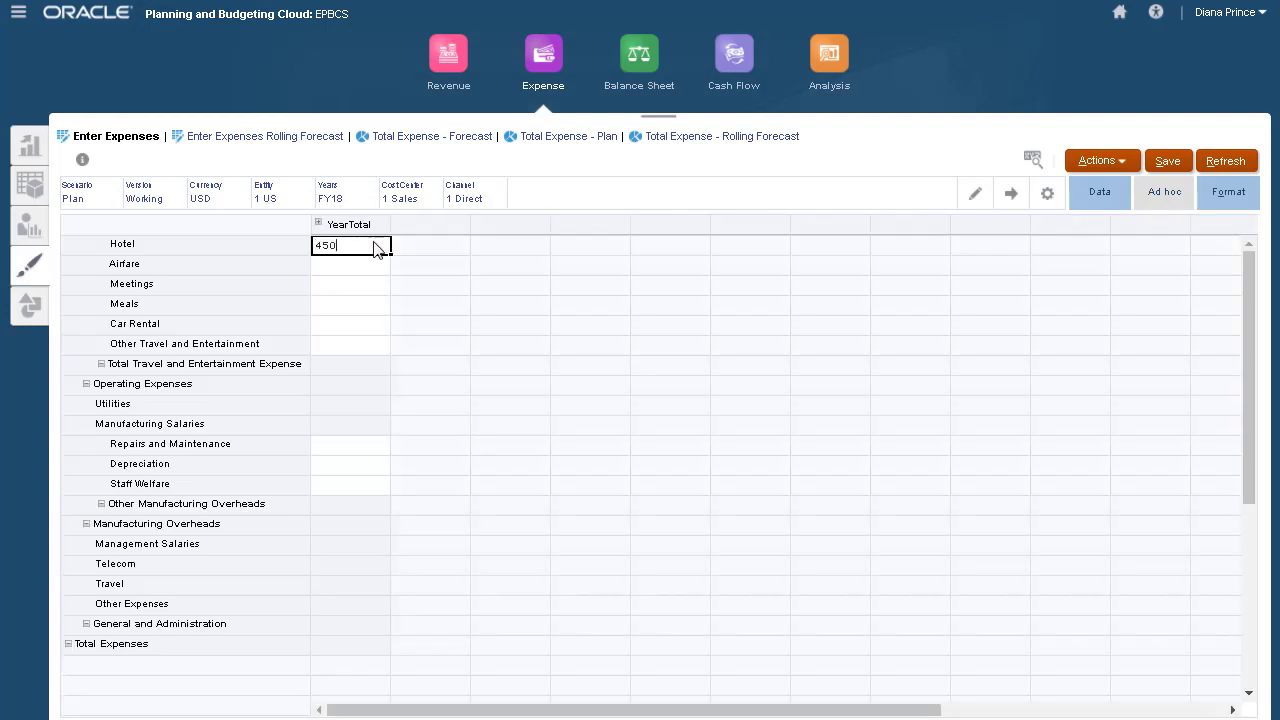
{"action": "key", "text": "Return"}
{"action": "type", "text": "22000"}
{"action": "key", "text": "Return"}
{"action": "type", "text": "2"}
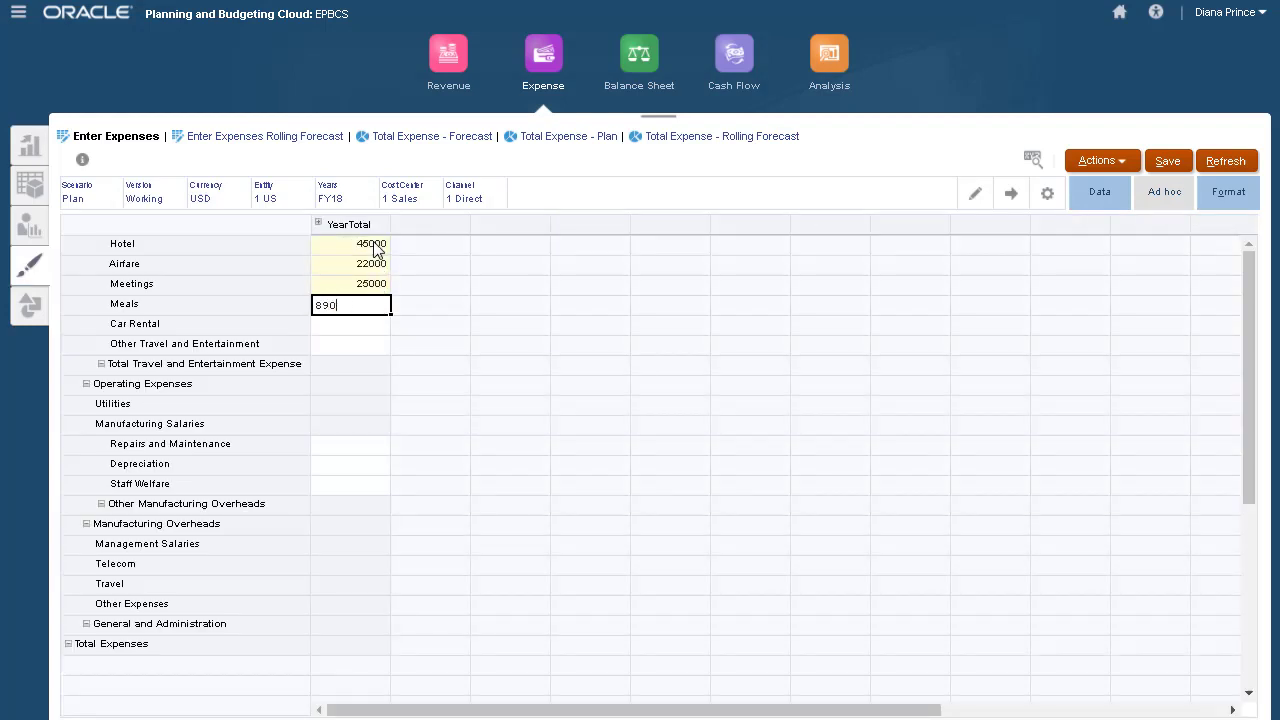
{"action": "type", "text": "00"}
{"action": "key", "text": "Return"}
{"action": "type", "text": "8"}
{"action": "key", "text": "Return"}
{"action": "type", "text": "34000"}
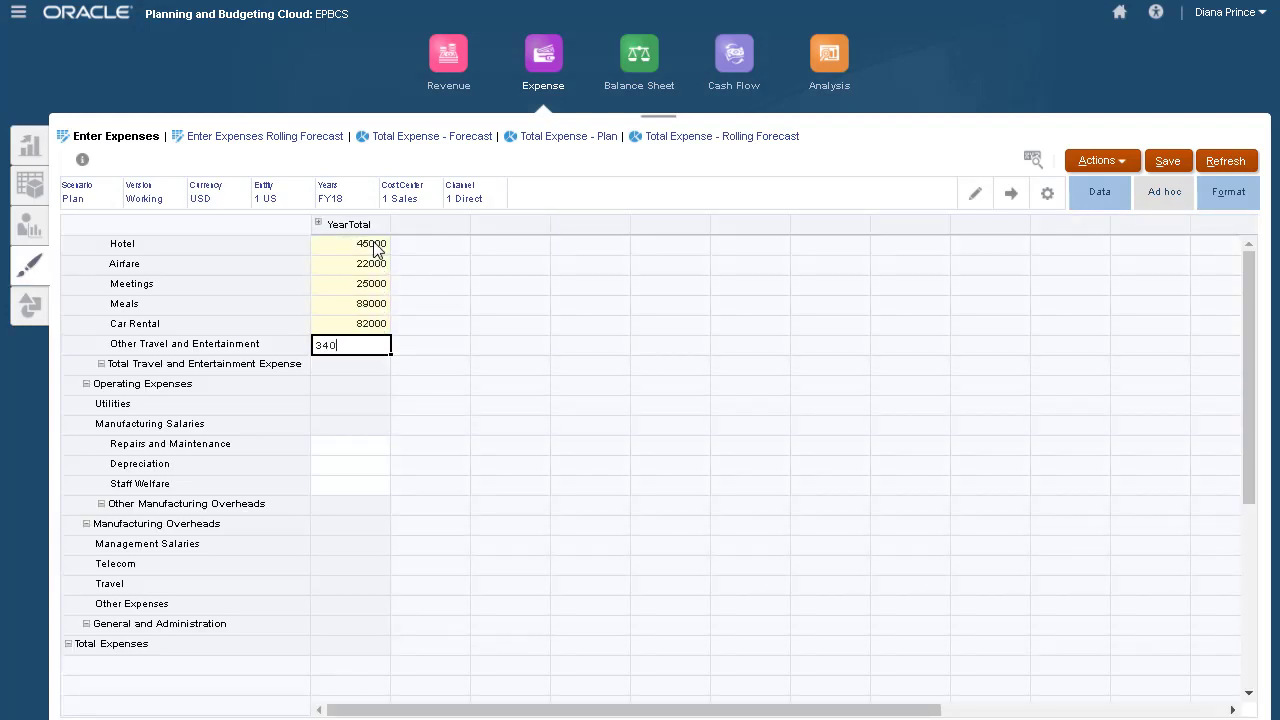
- Enter 75000 for Repairs and Maintenance, save, and view the Total Expense - Plan form
{"action": "left_click", "coordinate": [360, 446]}
{"action": "type", "text": "75000"}
{"action": "key", "text": "Return"}
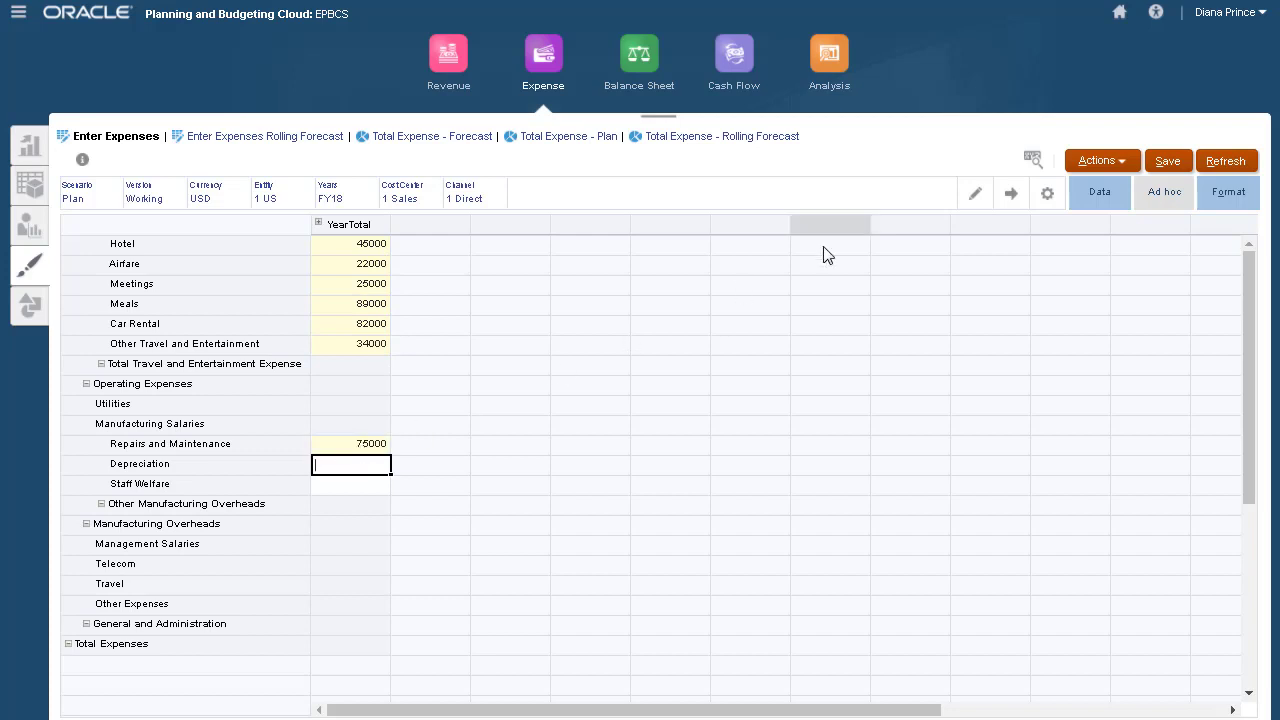
{"action": "left_click", "coordinate": [1153, 163]}
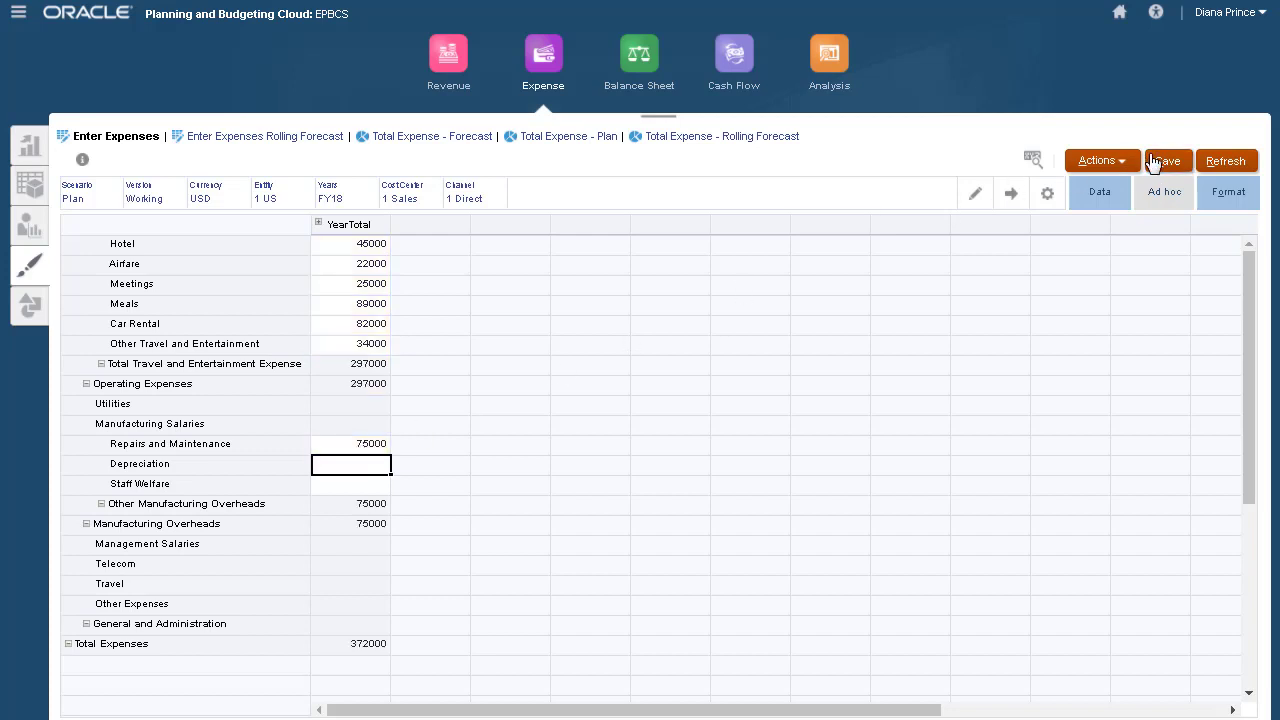
{"action": "left_click", "coordinate": [580, 140]}
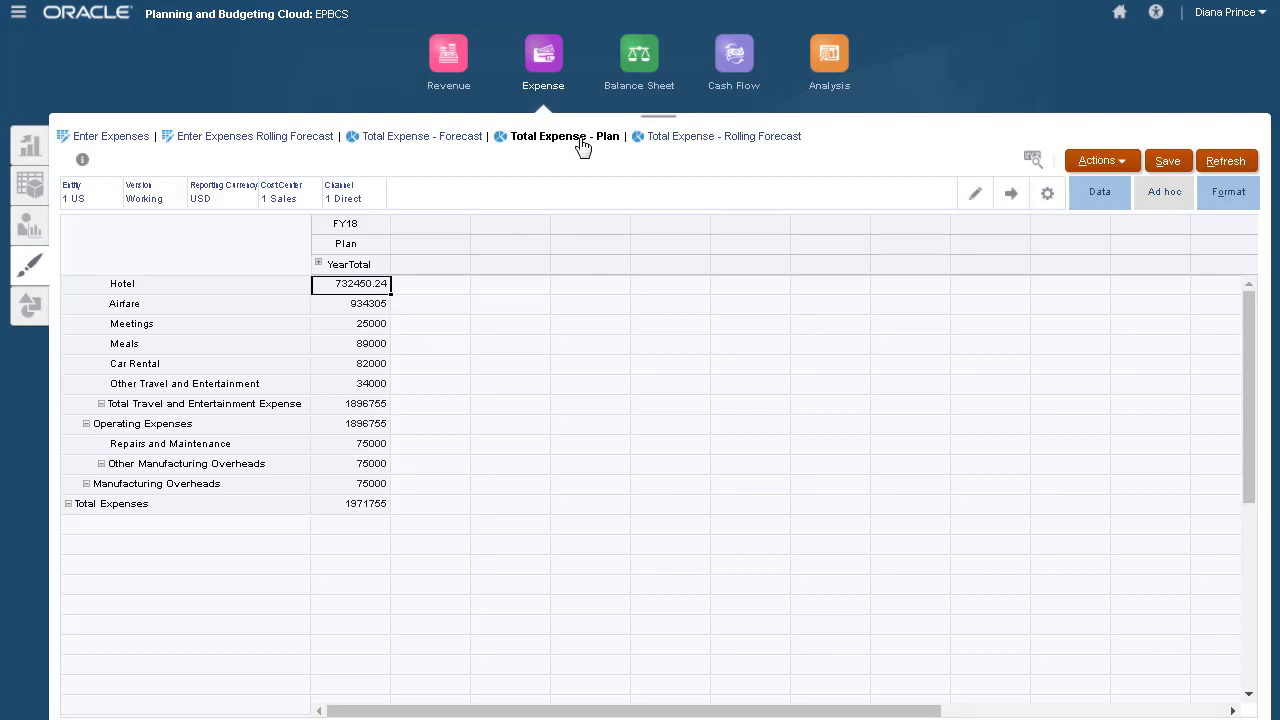
- Launch the Rollup business rule on the FY18 plan, then open the Income Statement
{"action": "left_click", "coordinate": [1118, 162]}
{"action": "left_click", "coordinate": [1140, 506]}
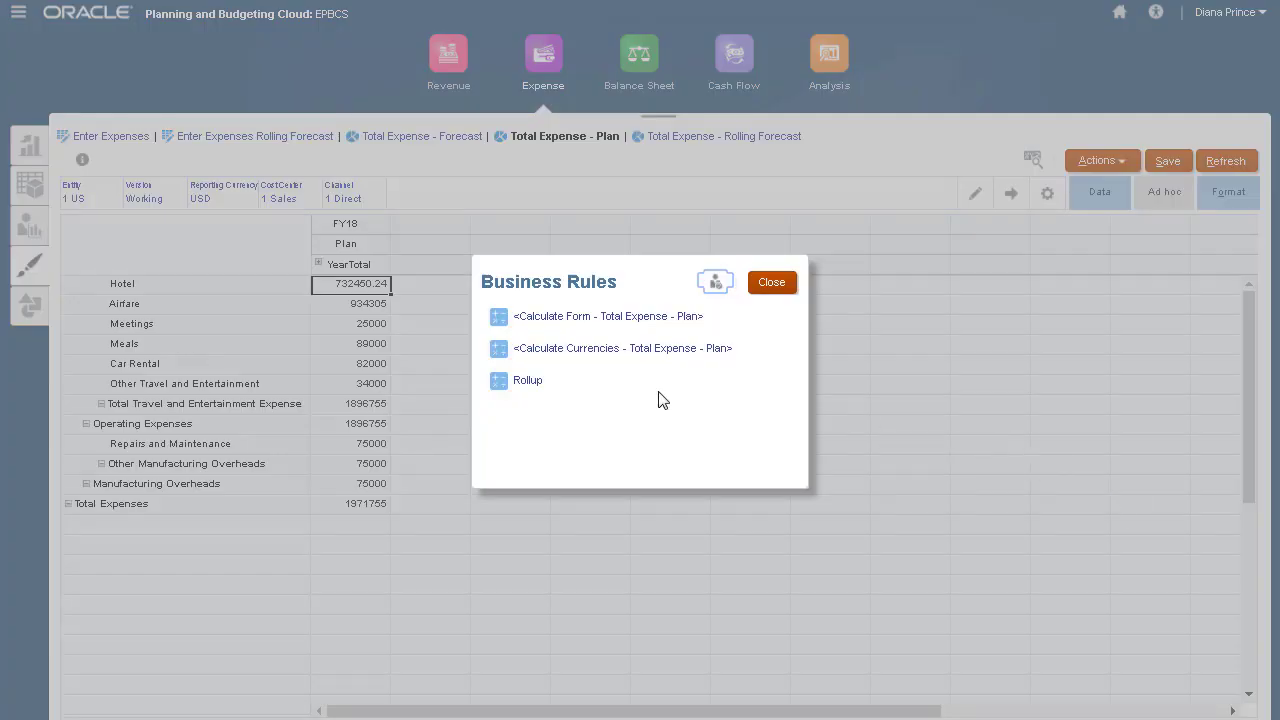
{"action": "left_click", "coordinate": [527, 381]}
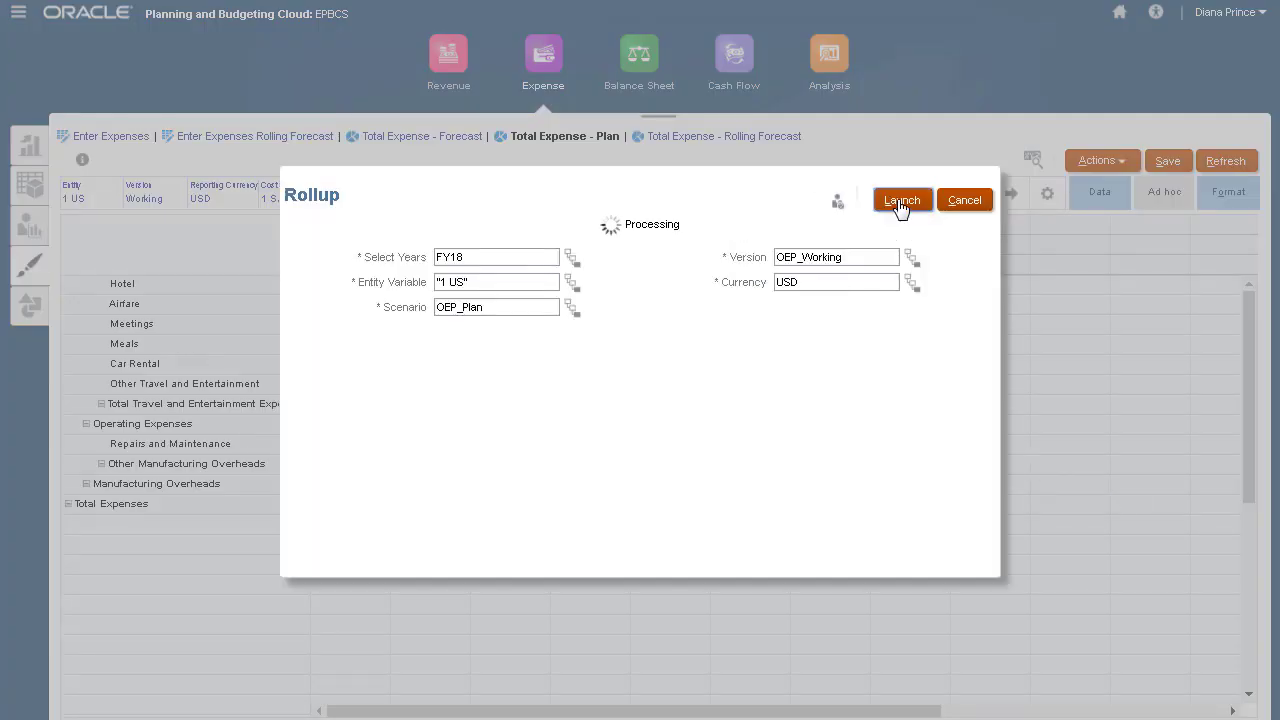
{"action": "left_click", "coordinate": [903, 200]}
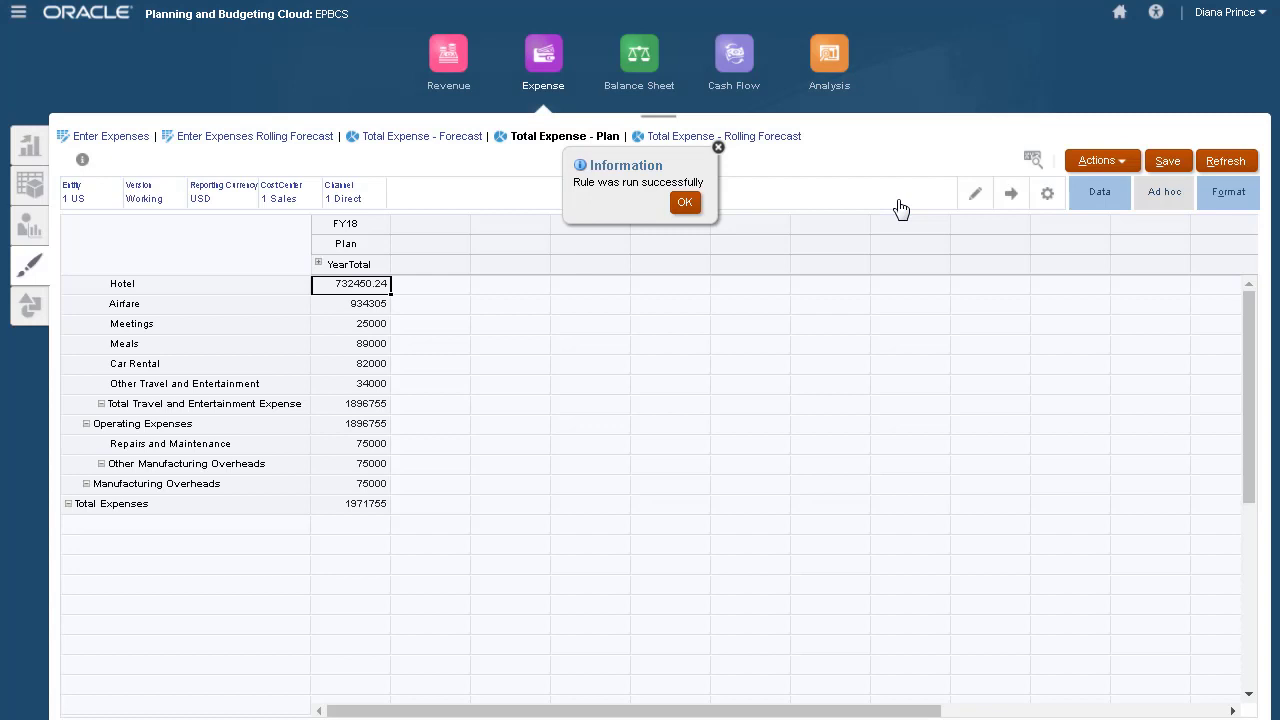
{"action": "left_click", "coordinate": [685, 202]}
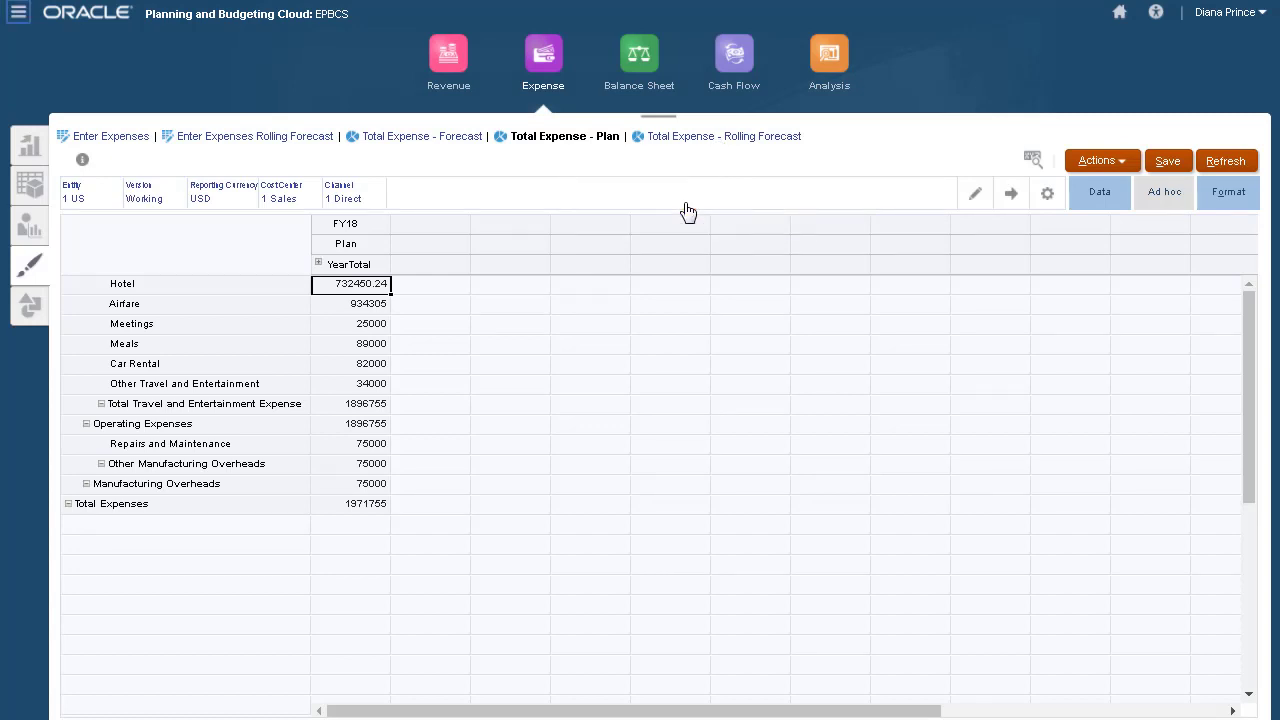
{"action": "left_click", "coordinate": [31, 309]}
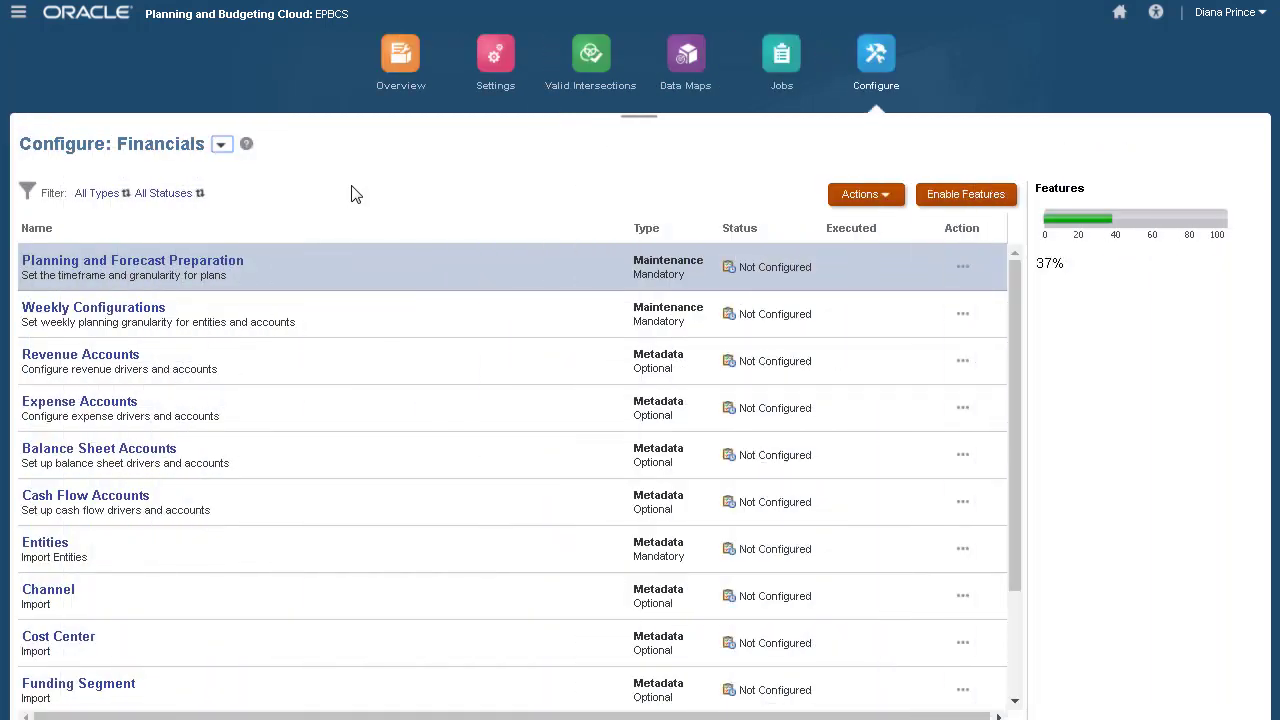
- Review the quarterly, 6-quarter Rolling Forecast timeframe in Planning and Forecast Preparation and save it
{"action": "left_click", "coordinate": [234, 262]}
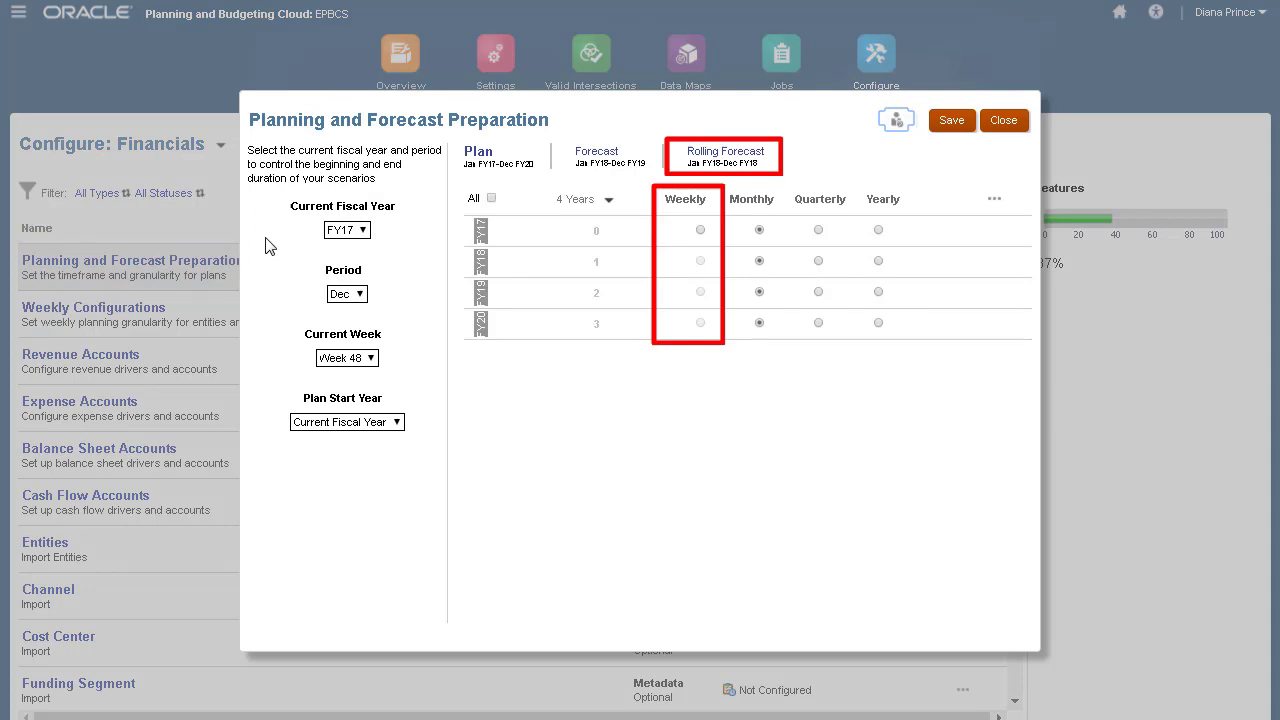
{"action": "left_click", "coordinate": [725, 155]}
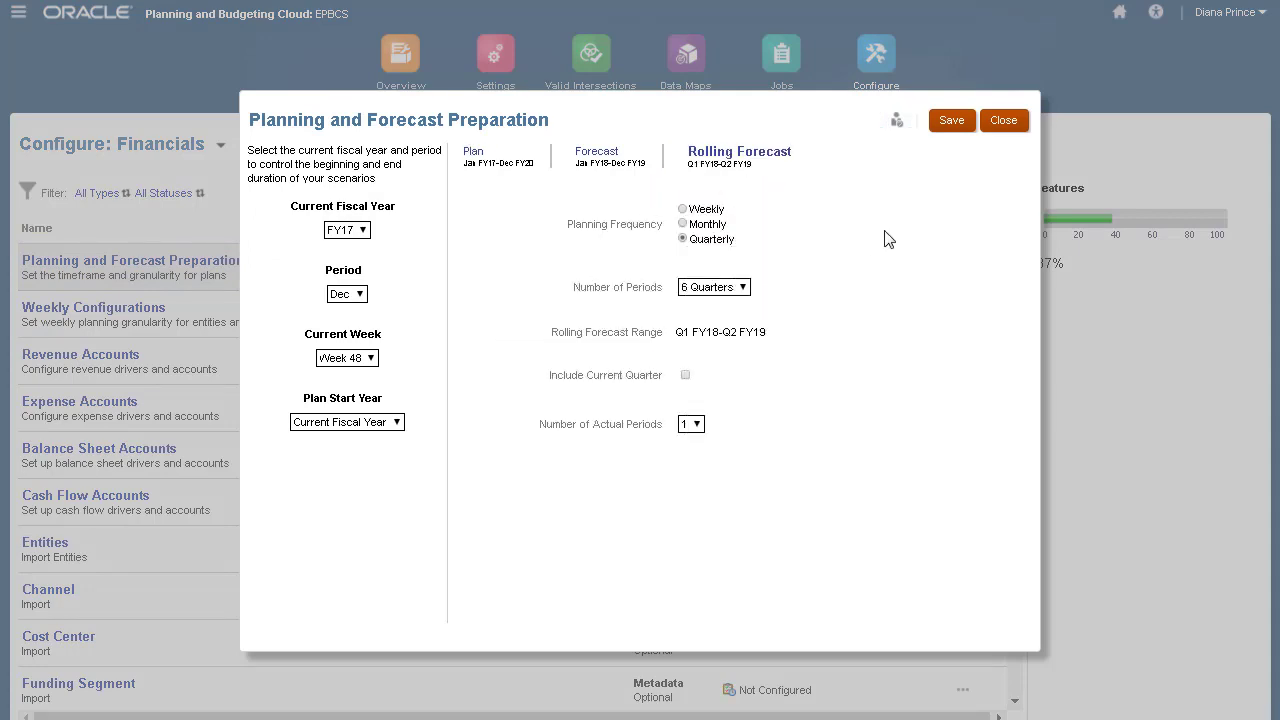
{"action": "left_click", "coordinate": [952, 121]}
{"action": "left_click", "coordinate": [775, 398]}
- Close the preparation settings and go to Financials > Expense > Enter Expenses
{"action": "left_click", "coordinate": [1003, 121]}
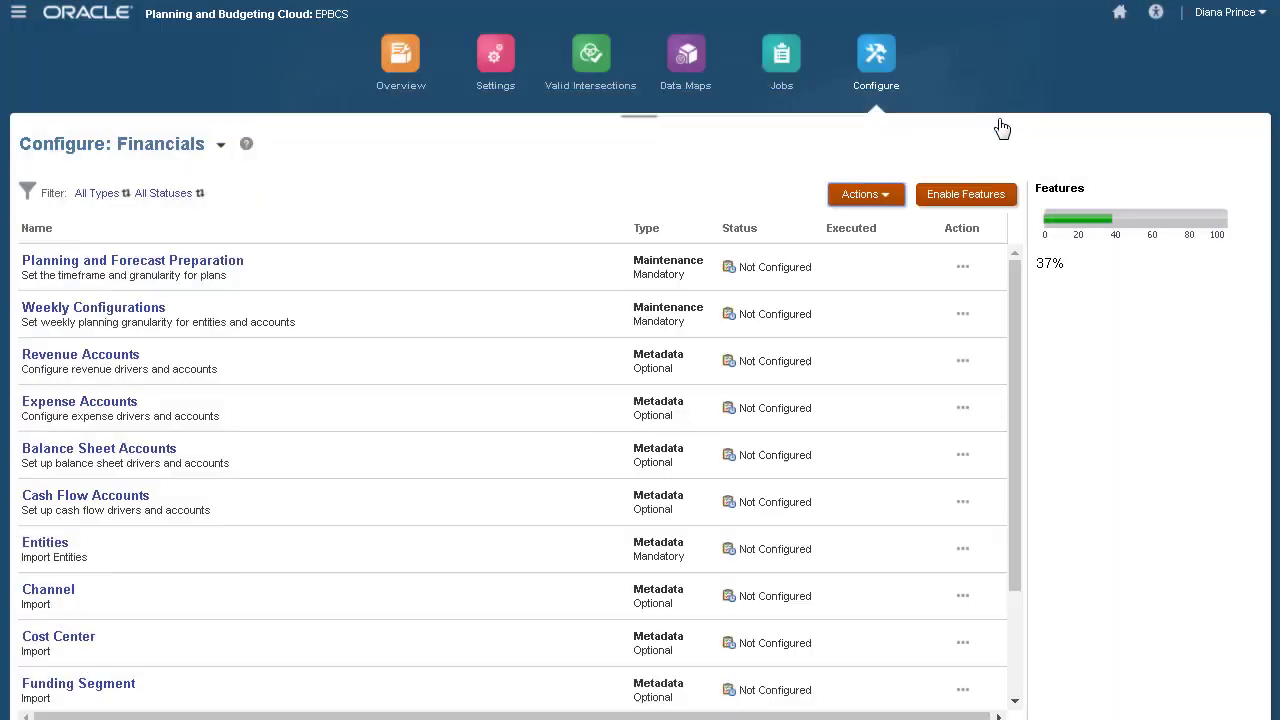
{"action": "left_click", "coordinate": [89, 16]}
{"action": "left_click", "coordinate": [667, 183]}
{"action": "left_click", "coordinate": [777, 286]}
{"action": "left_click", "coordinate": [34, 270]}
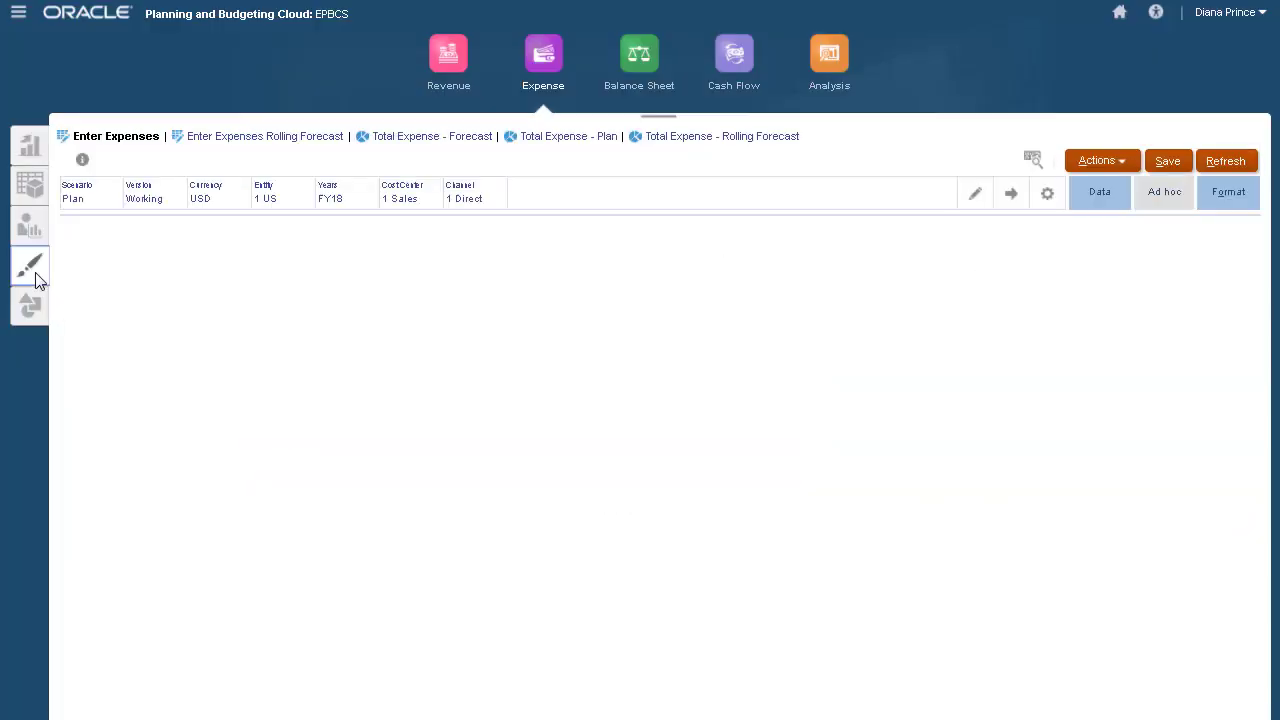
- Show FY17 expenses by week, then open the Driver Based Expense Planning form
{"action": "left_click", "coordinate": [330, 198]}
{"action": "left_click", "coordinate": [531, 314]}
{"action": "left_click", "coordinate": [903, 177]}
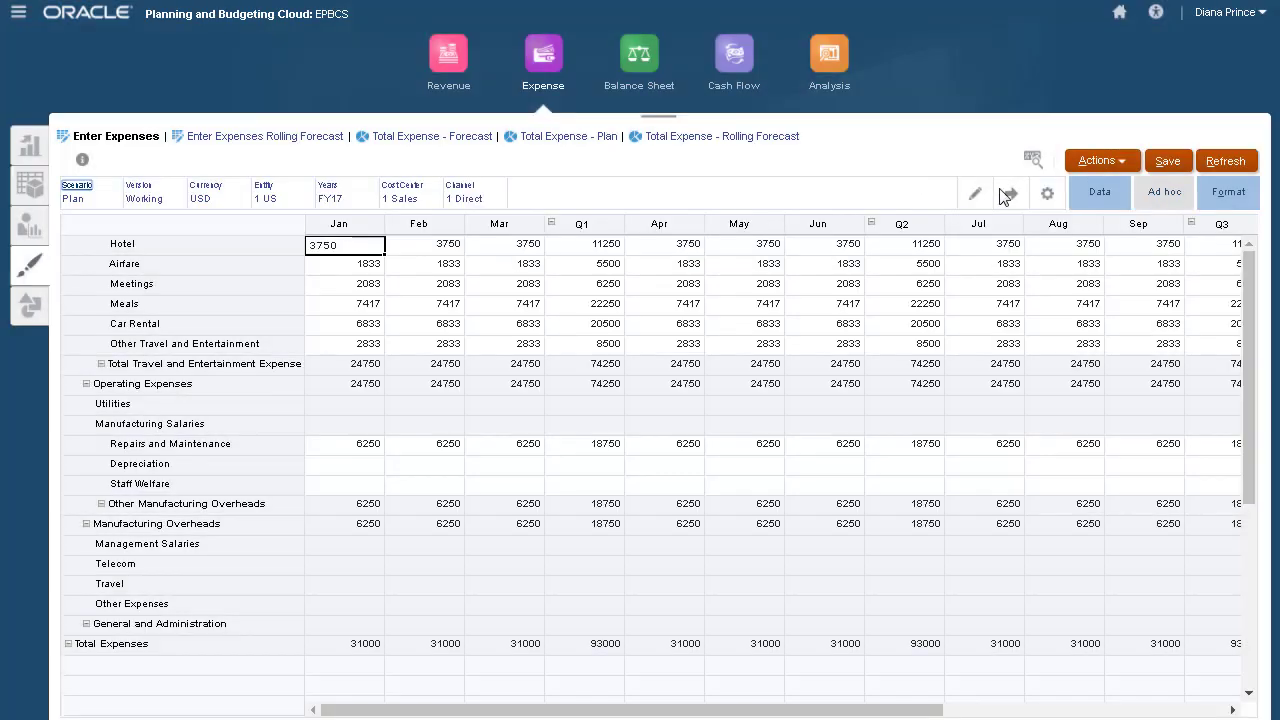
{"action": "left_click", "coordinate": [1012, 195]}
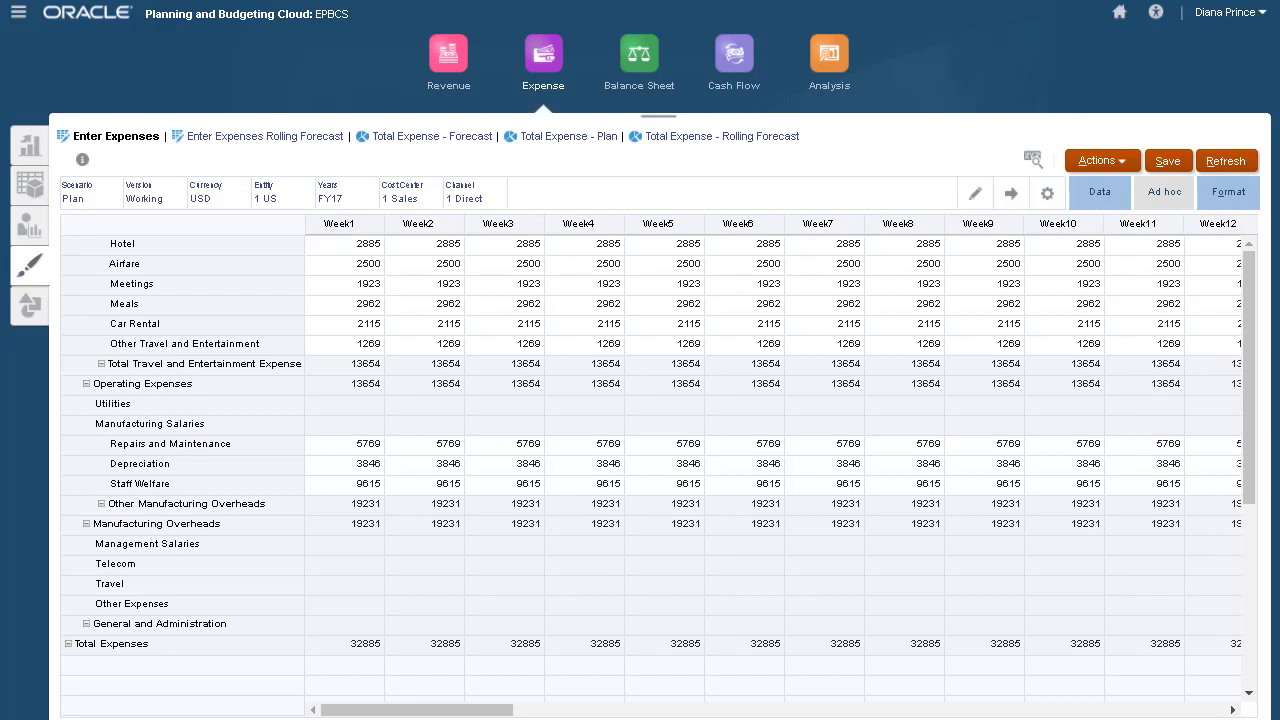
{"action": "left_click", "coordinate": [30, 226]}
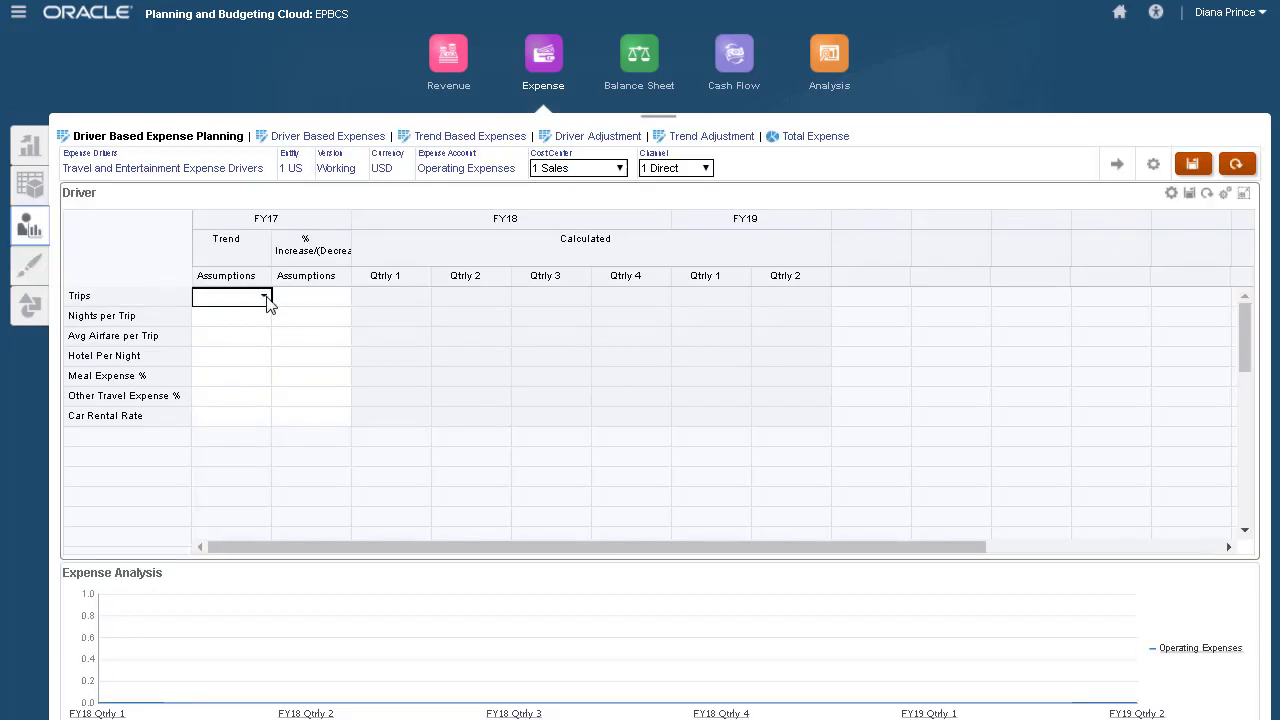
- Use Current Year Actual Average trends with 10%, 5%, 6%, 3% increases, then save and calculate
{"action": "left_click", "coordinate": [265, 297]}
{"action": "left_click", "coordinate": [490, 258]}
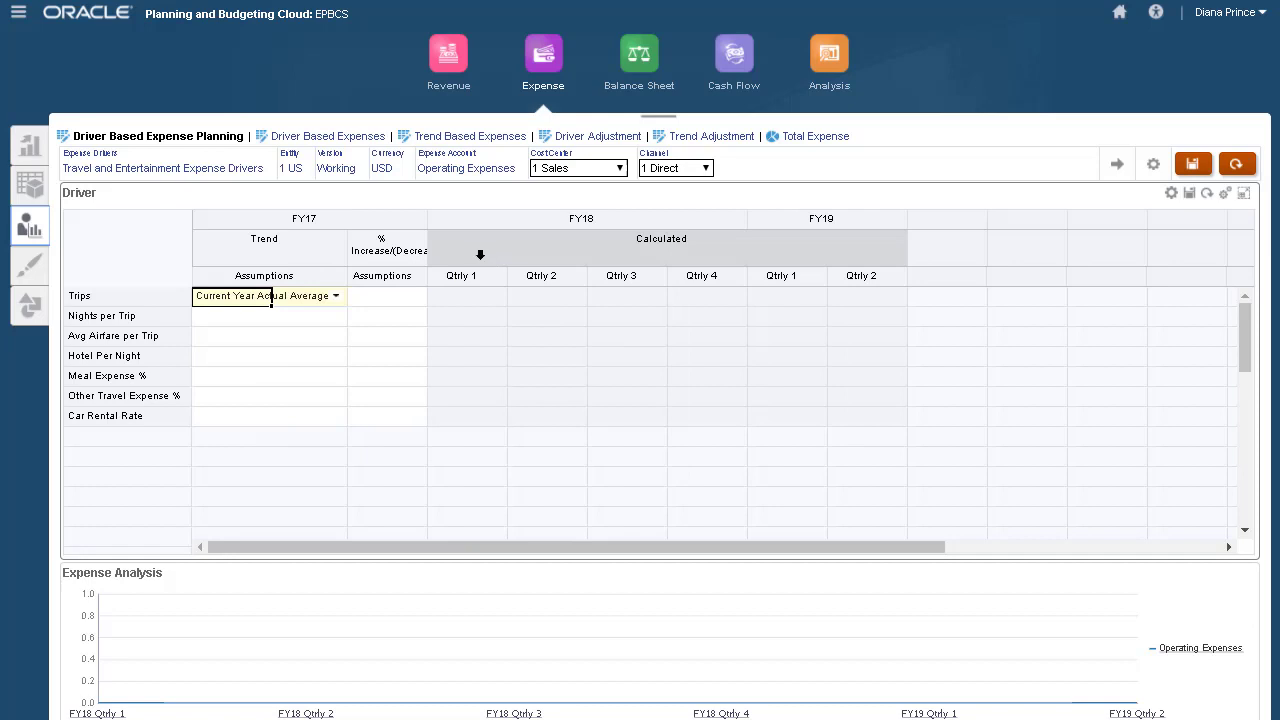
{"action": "left_click", "coordinate": [417, 304]}
{"action": "type", "text": "10"}
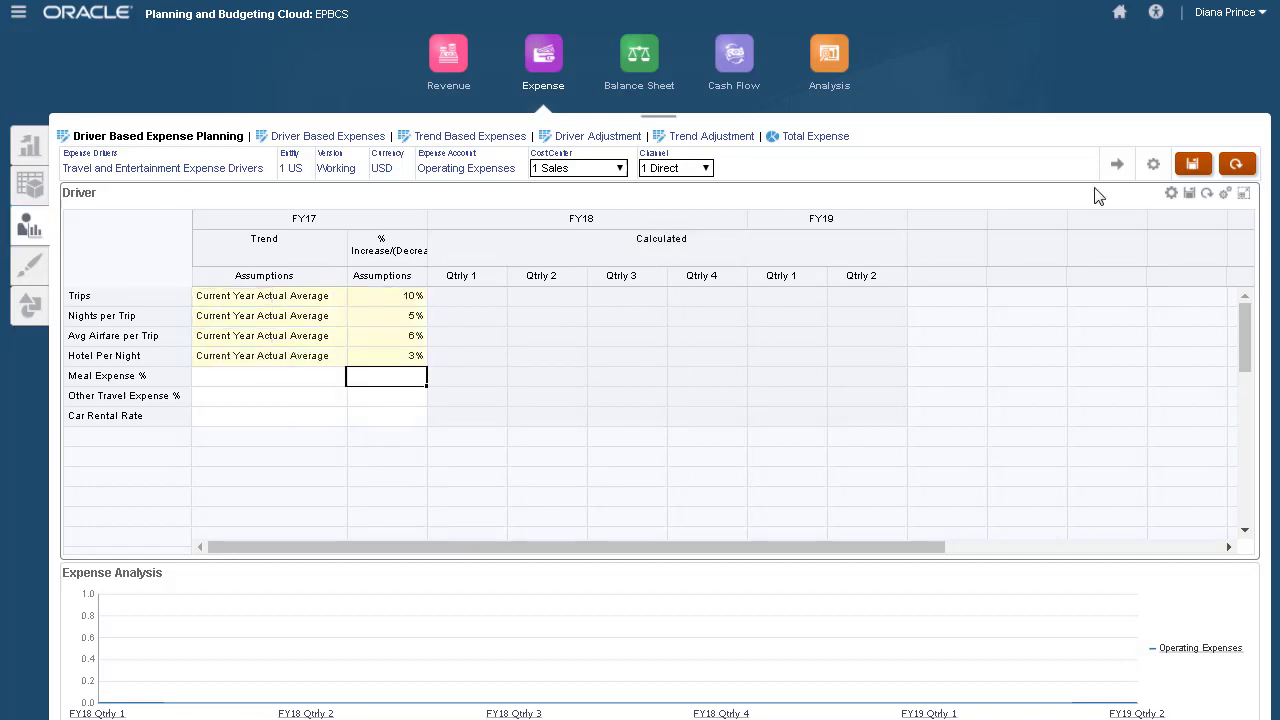
{"action": "left_click", "coordinate": [1184, 195]}
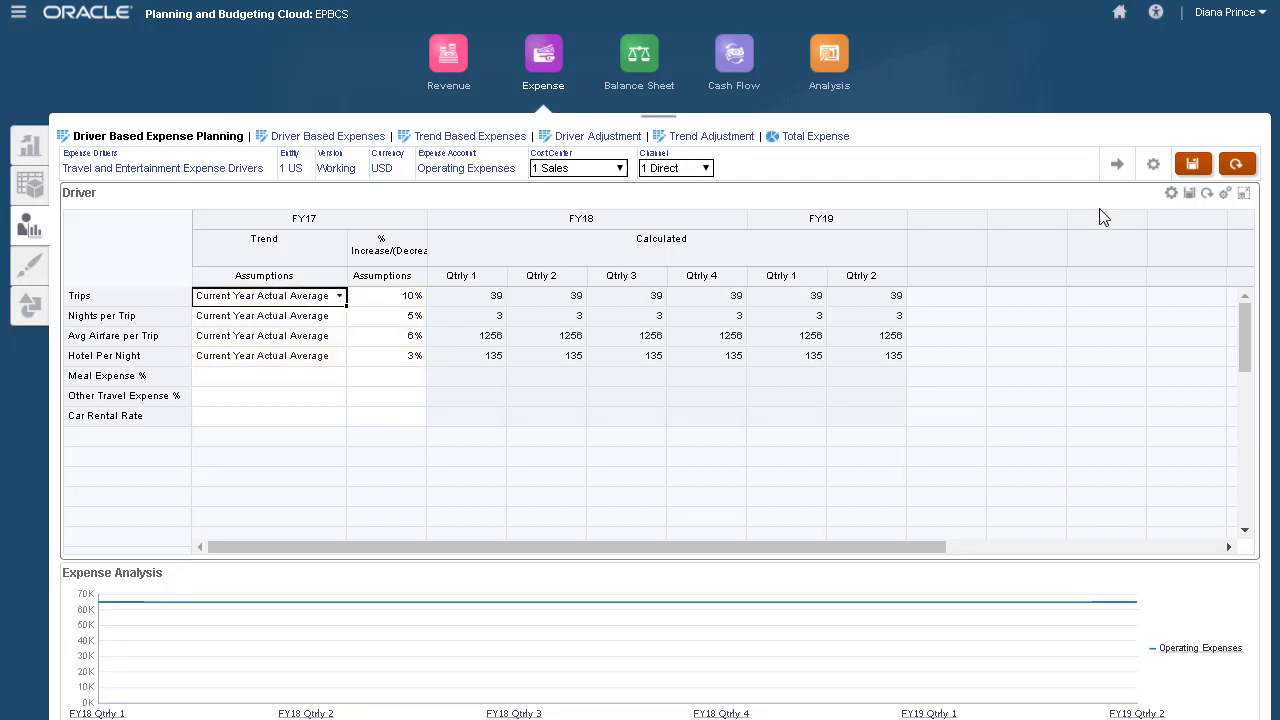
- Show FY18 monthly amounts on the Enter Expenses form
{"action": "left_click", "coordinate": [31, 265]}
{"action": "left_click", "coordinate": [330, 200]}
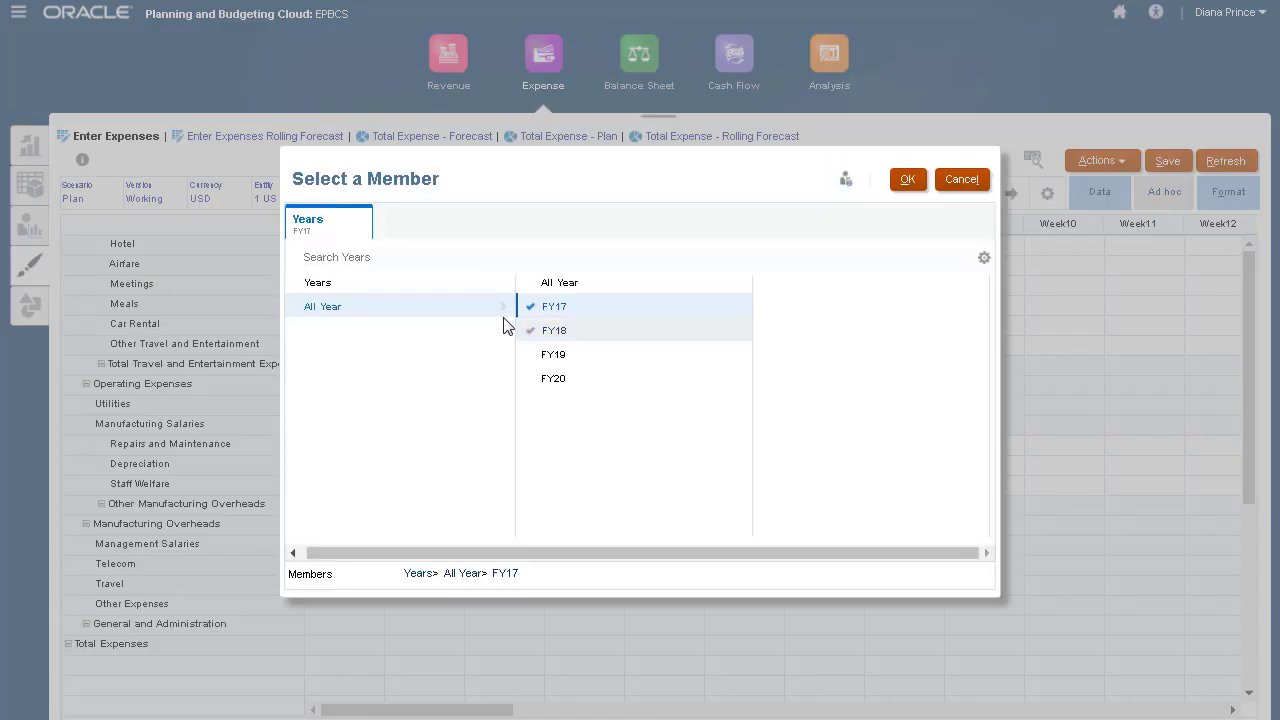
{"action": "left_click", "coordinate": [515, 330]}
{"action": "left_click", "coordinate": [906, 177]}
{"action": "left_click", "coordinate": [1009, 195]}
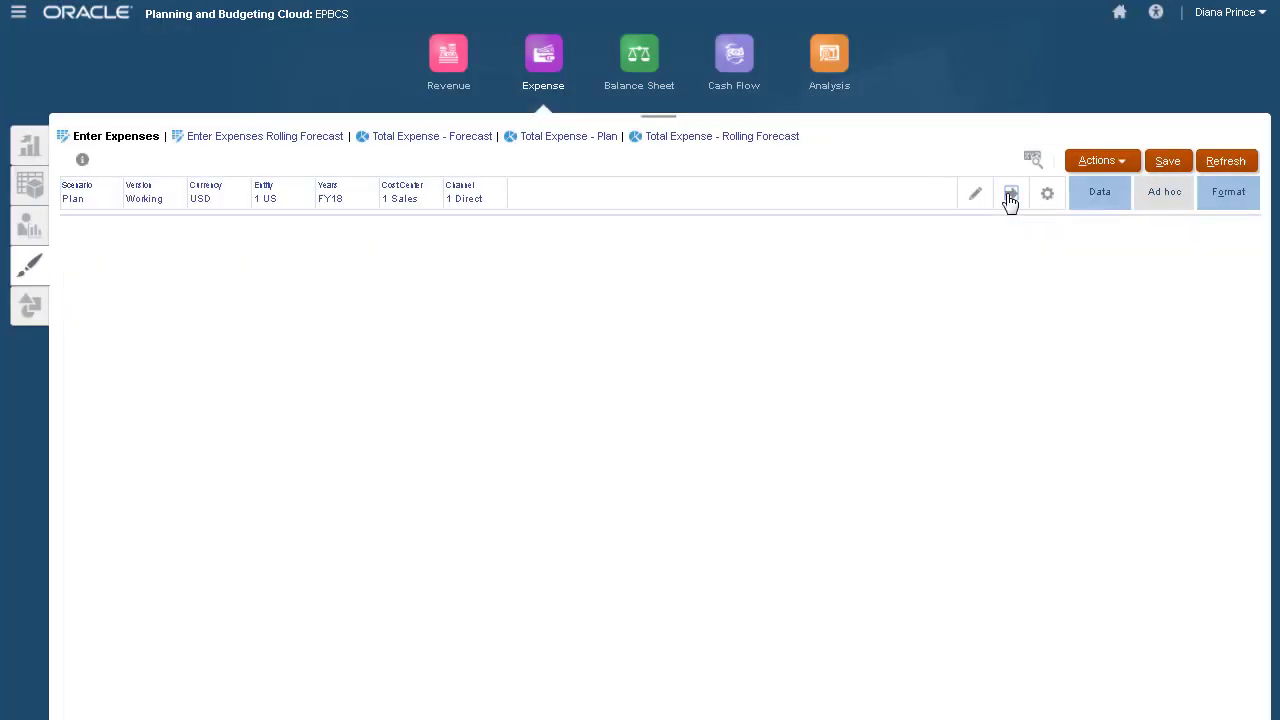
- Display the Total Expense - Rolling Forecast form with FY18 and FY19 quarterly totals
{"action": "left_click", "coordinate": [747, 142]}
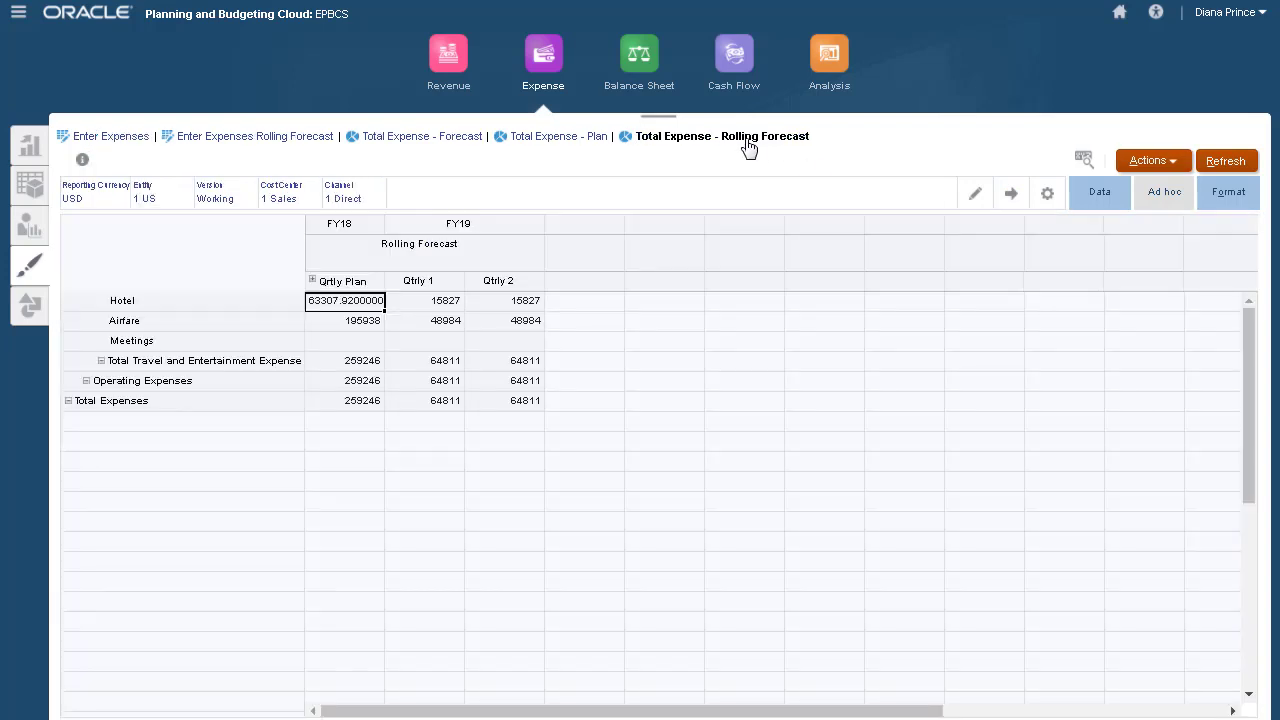